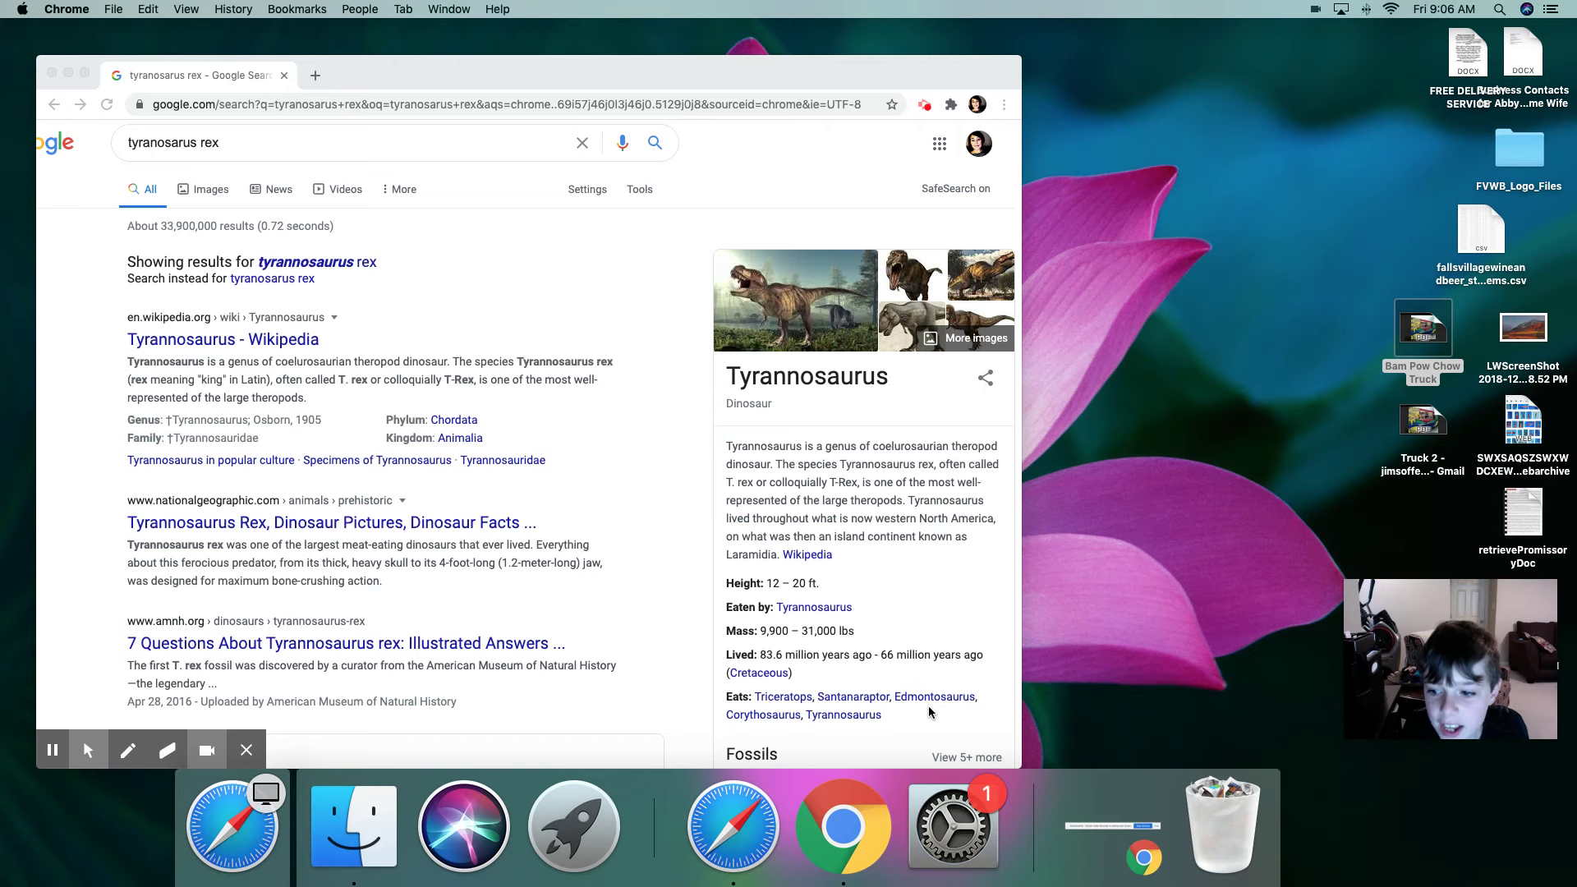
scroll(929, 706, up, 1)
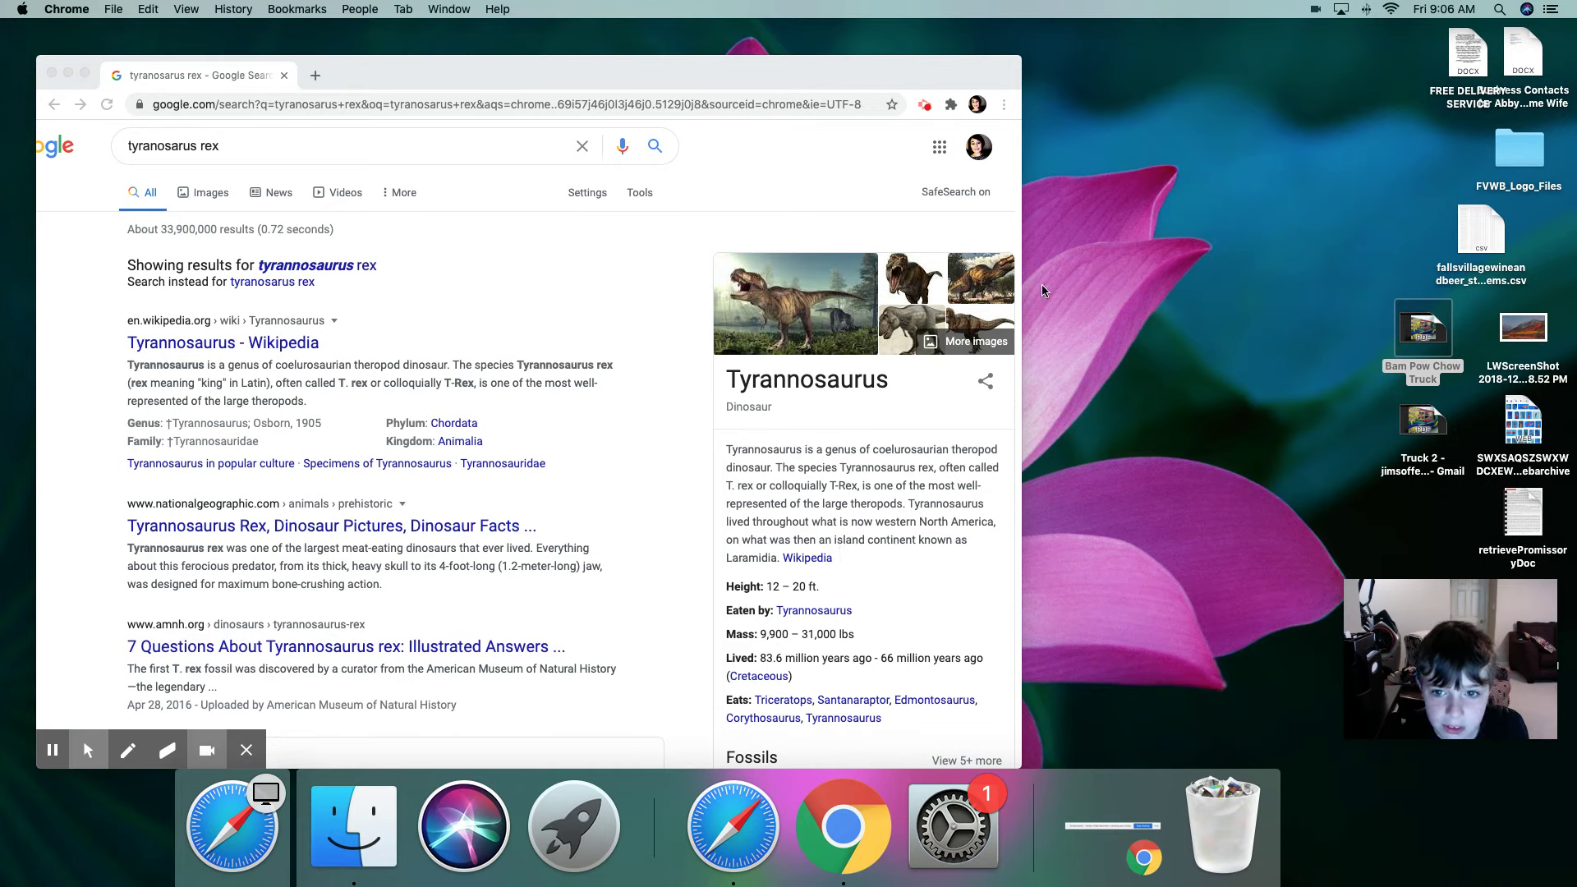
- Browse tyrannosaurus rex image results, enlarging and closing the stiff-jaws T. rex picture
click(206, 191)
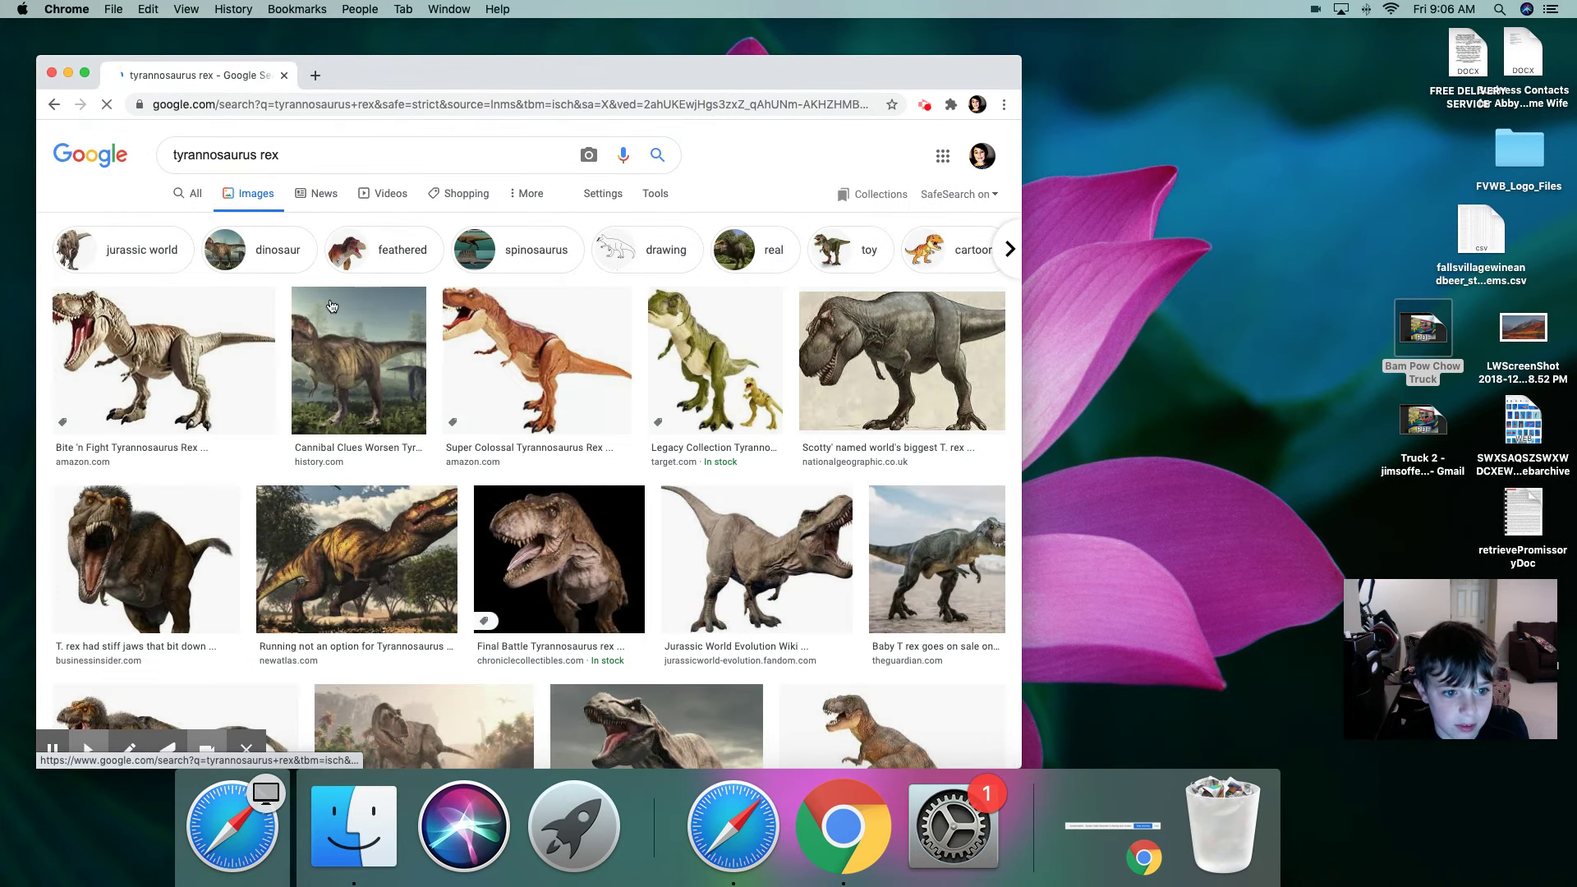
scroll(285, 463, down, 1)
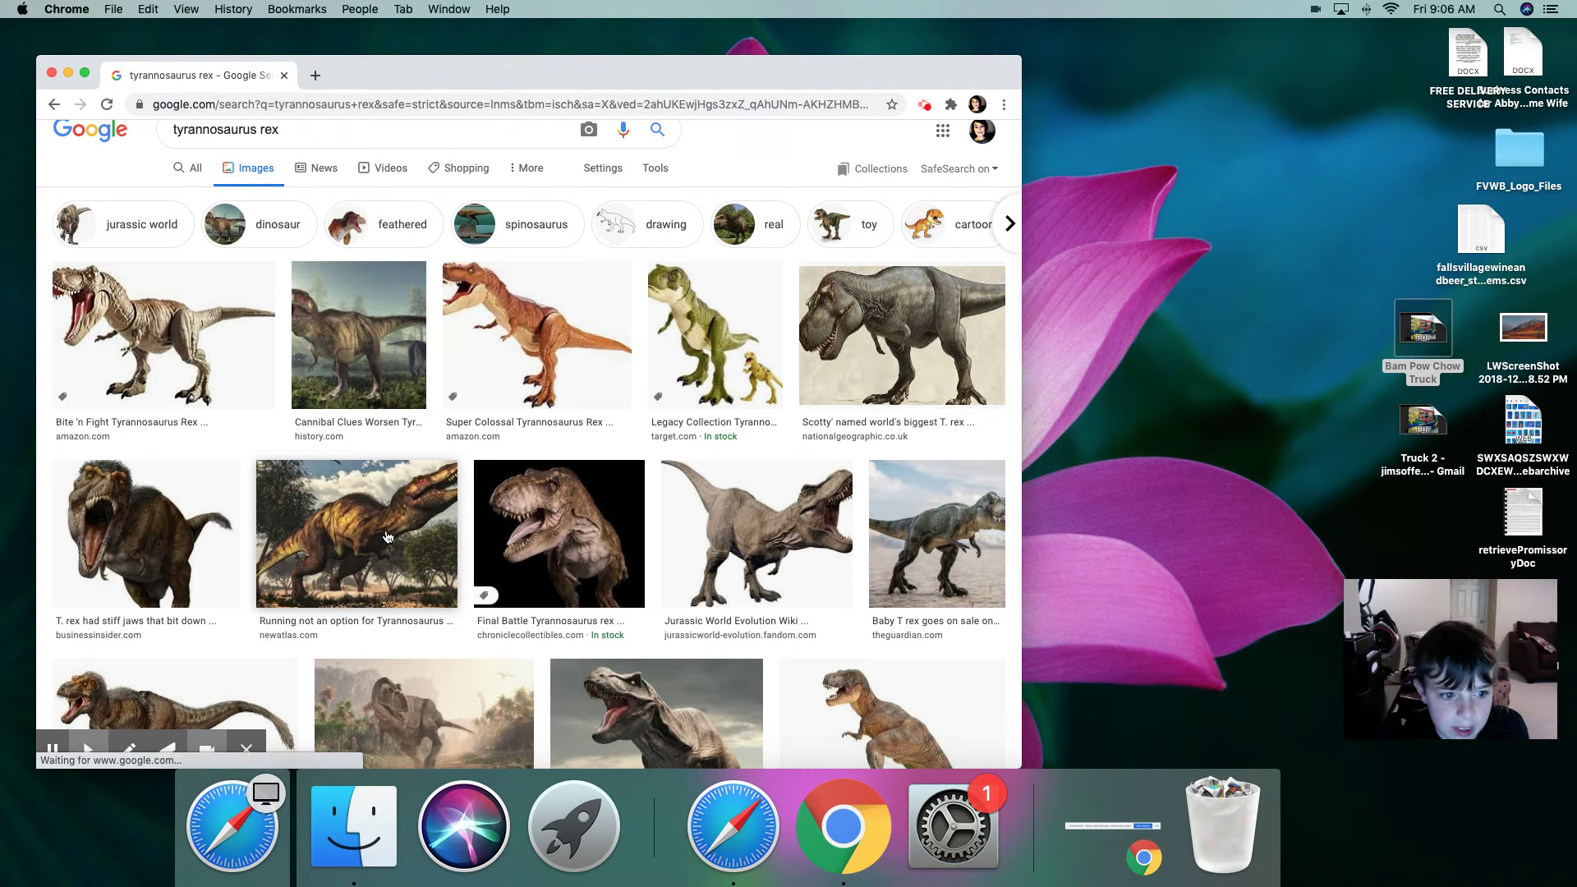
scroll(381, 537, down, 1)
click(123, 476)
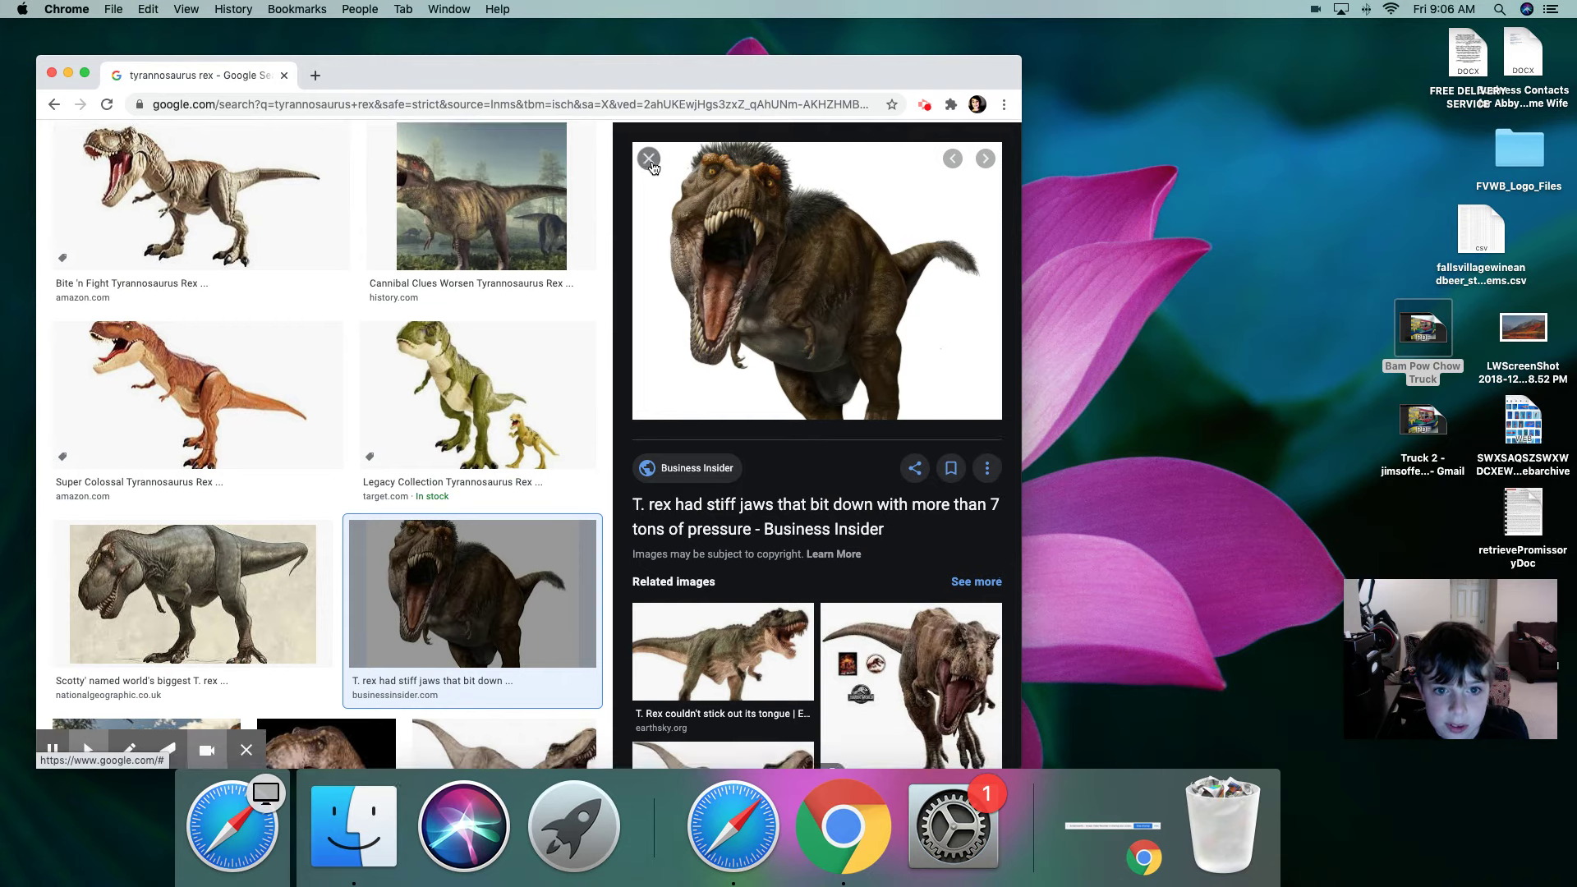
click(649, 157)
click(54, 105)
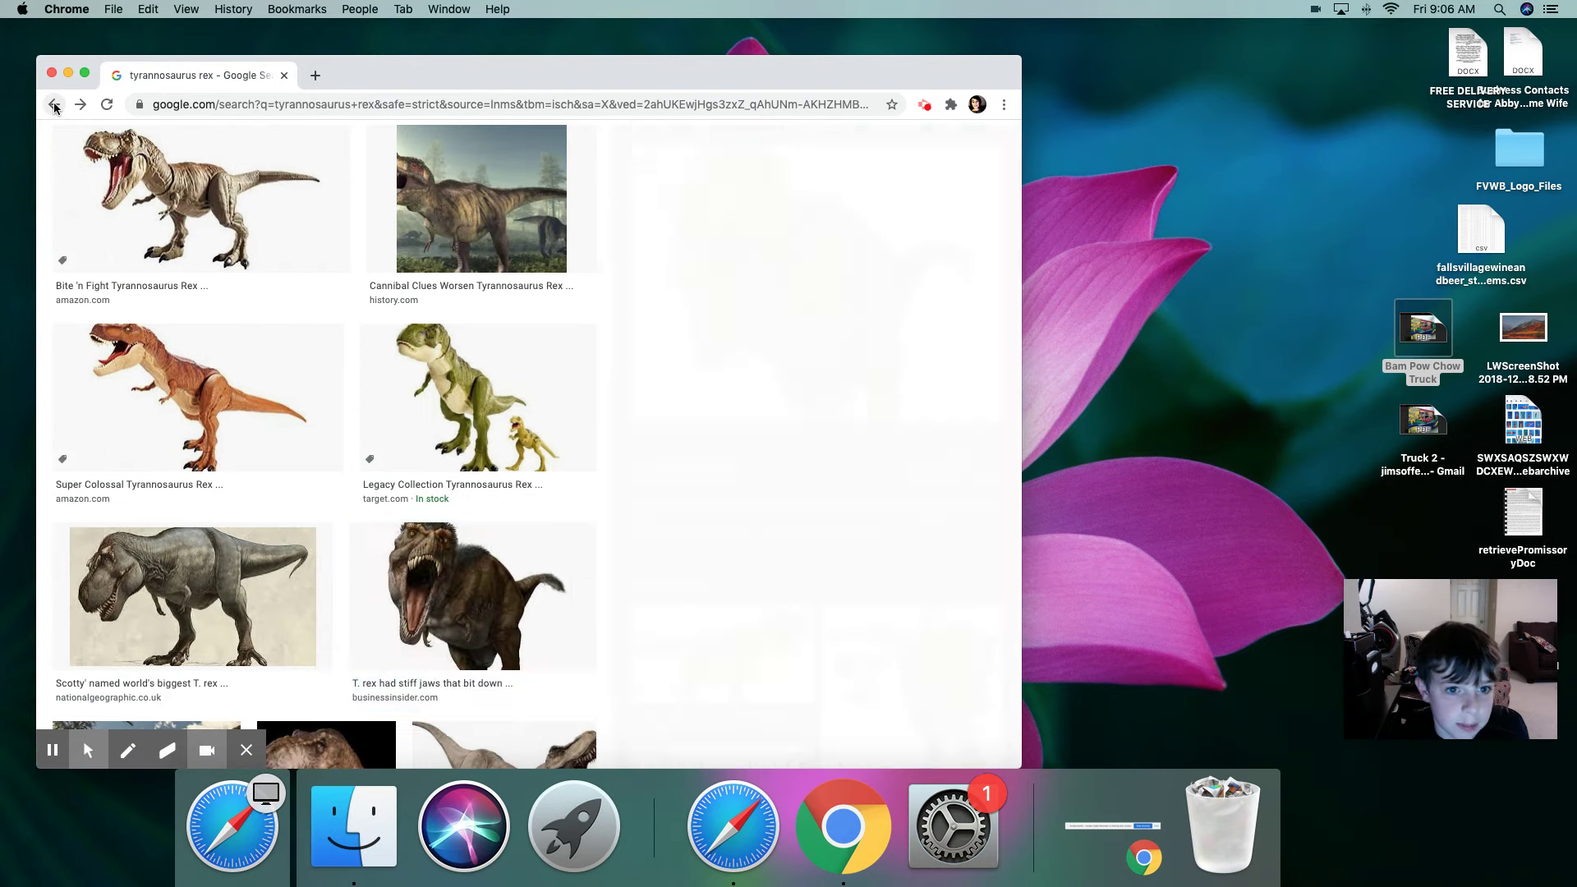
click(647, 162)
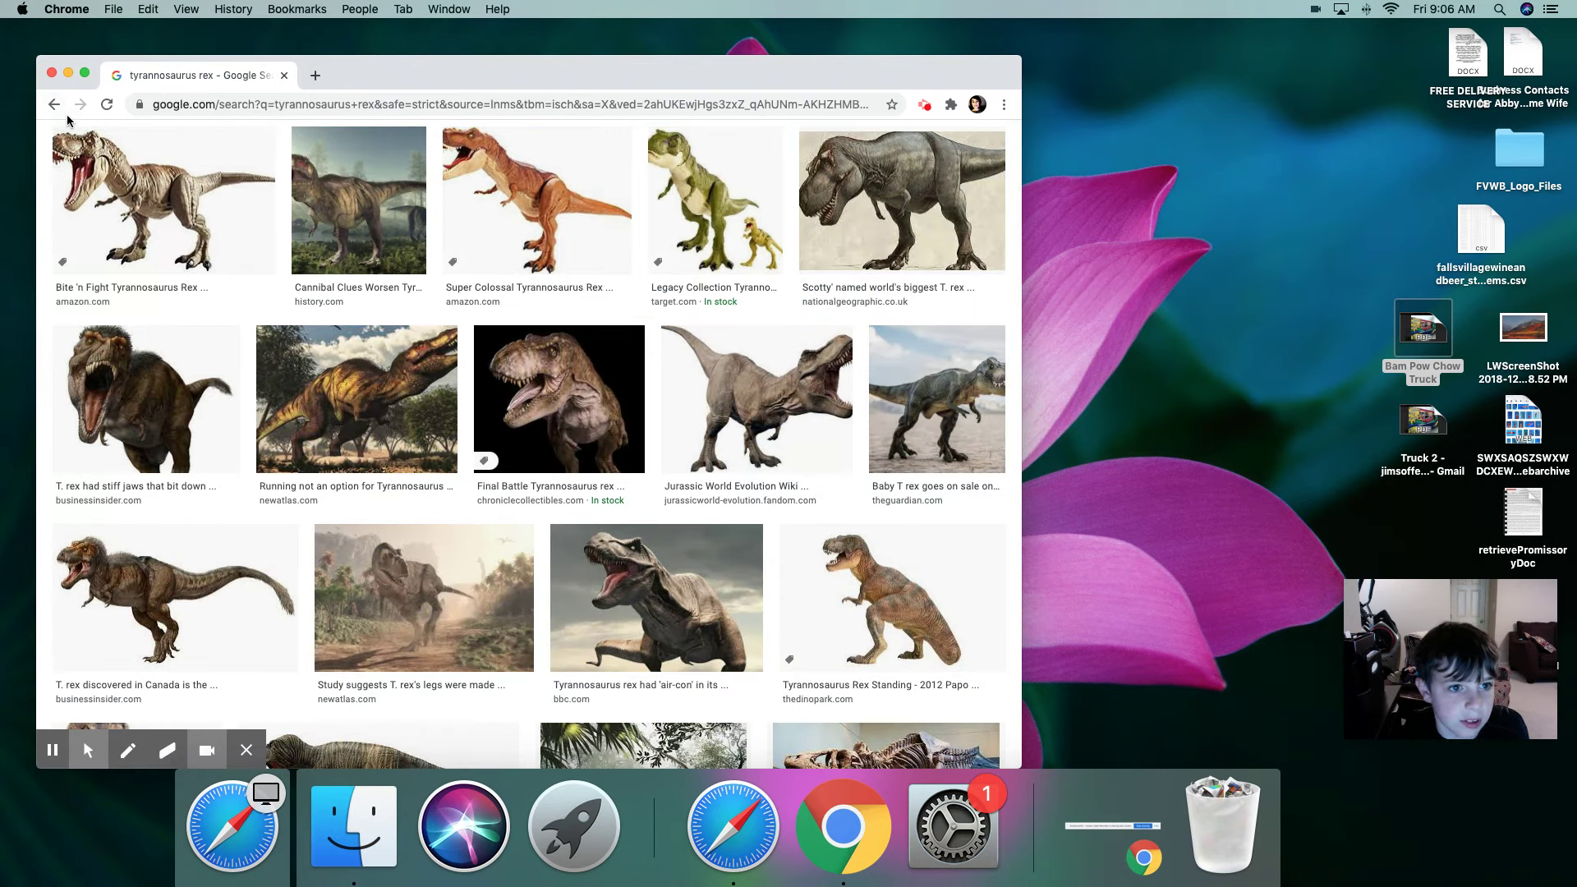
scroll(198, 370, up, 5)
click(200, 202)
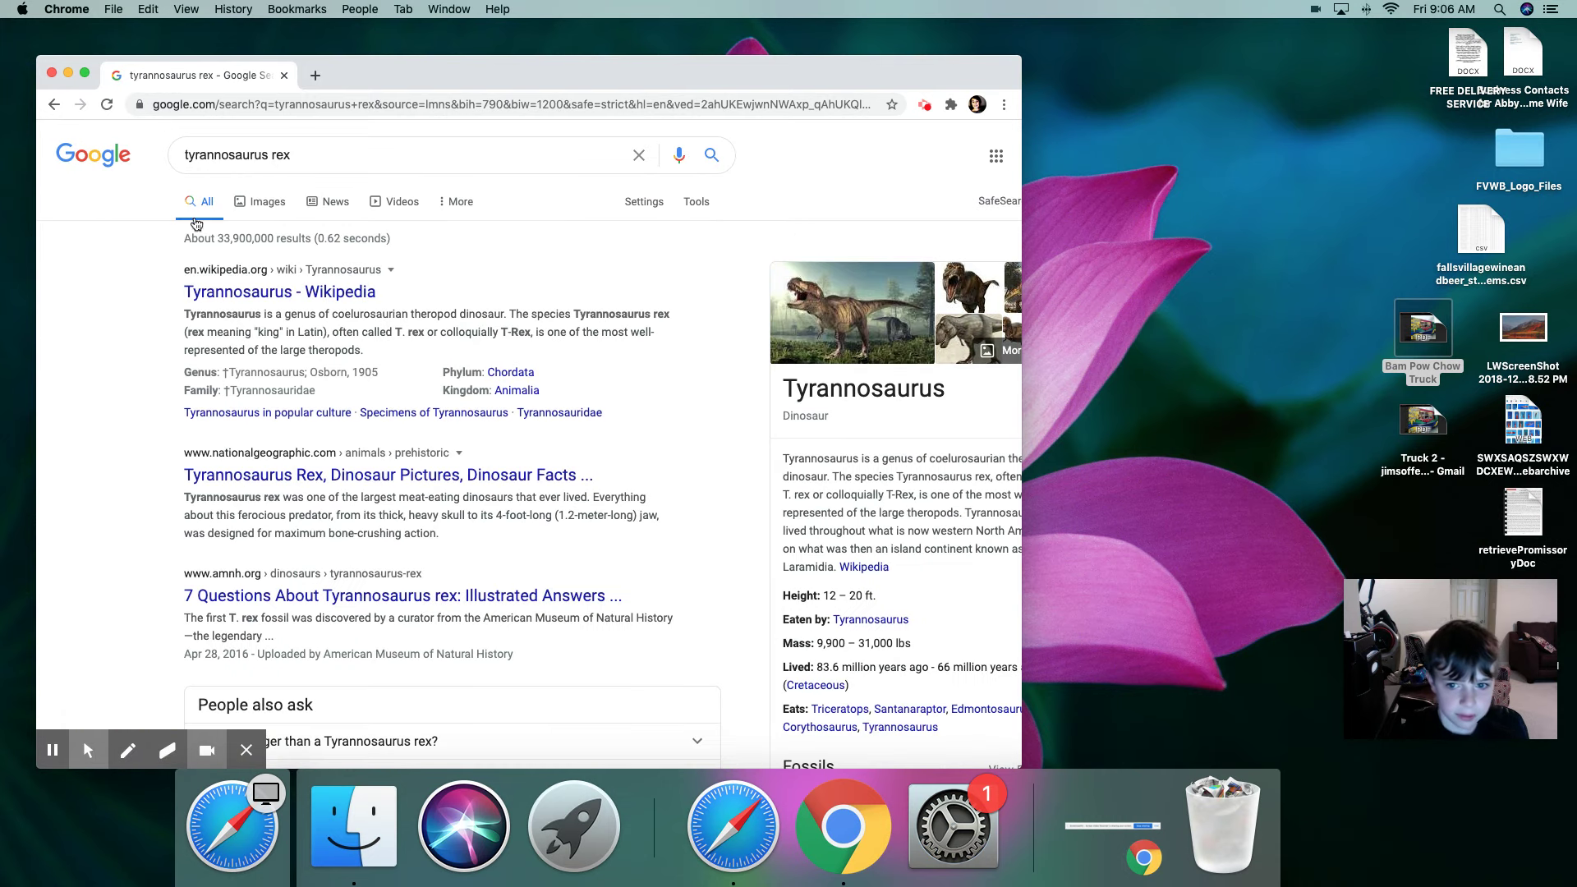
scroll(849, 364, right, 2)
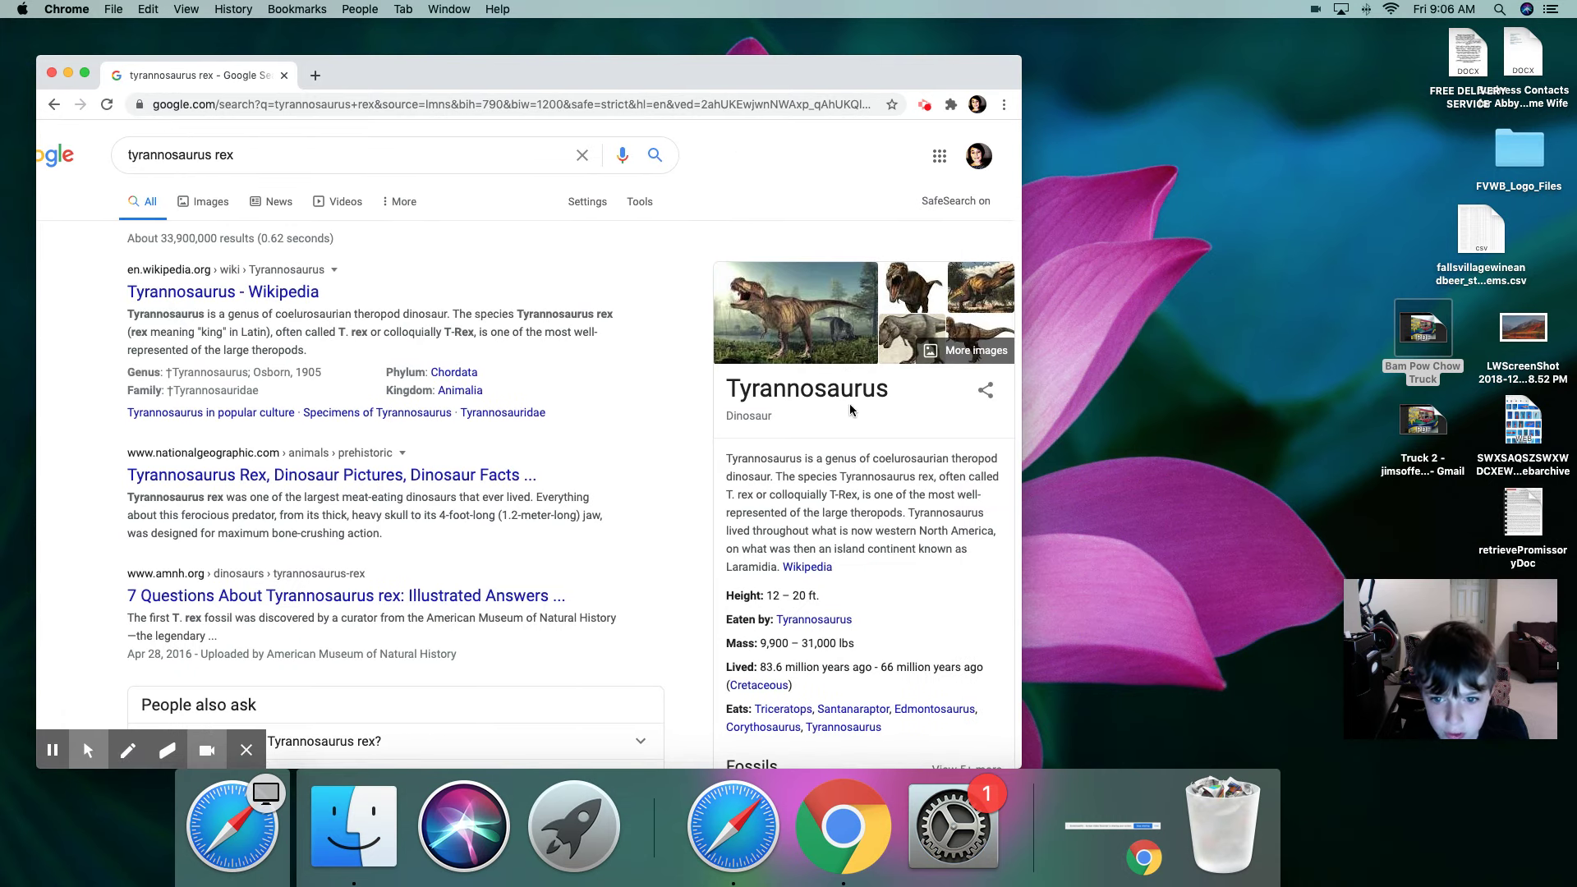
- Search the Videos tab for 'tyrannosaurus rex videos for kids'
click(817, 568)
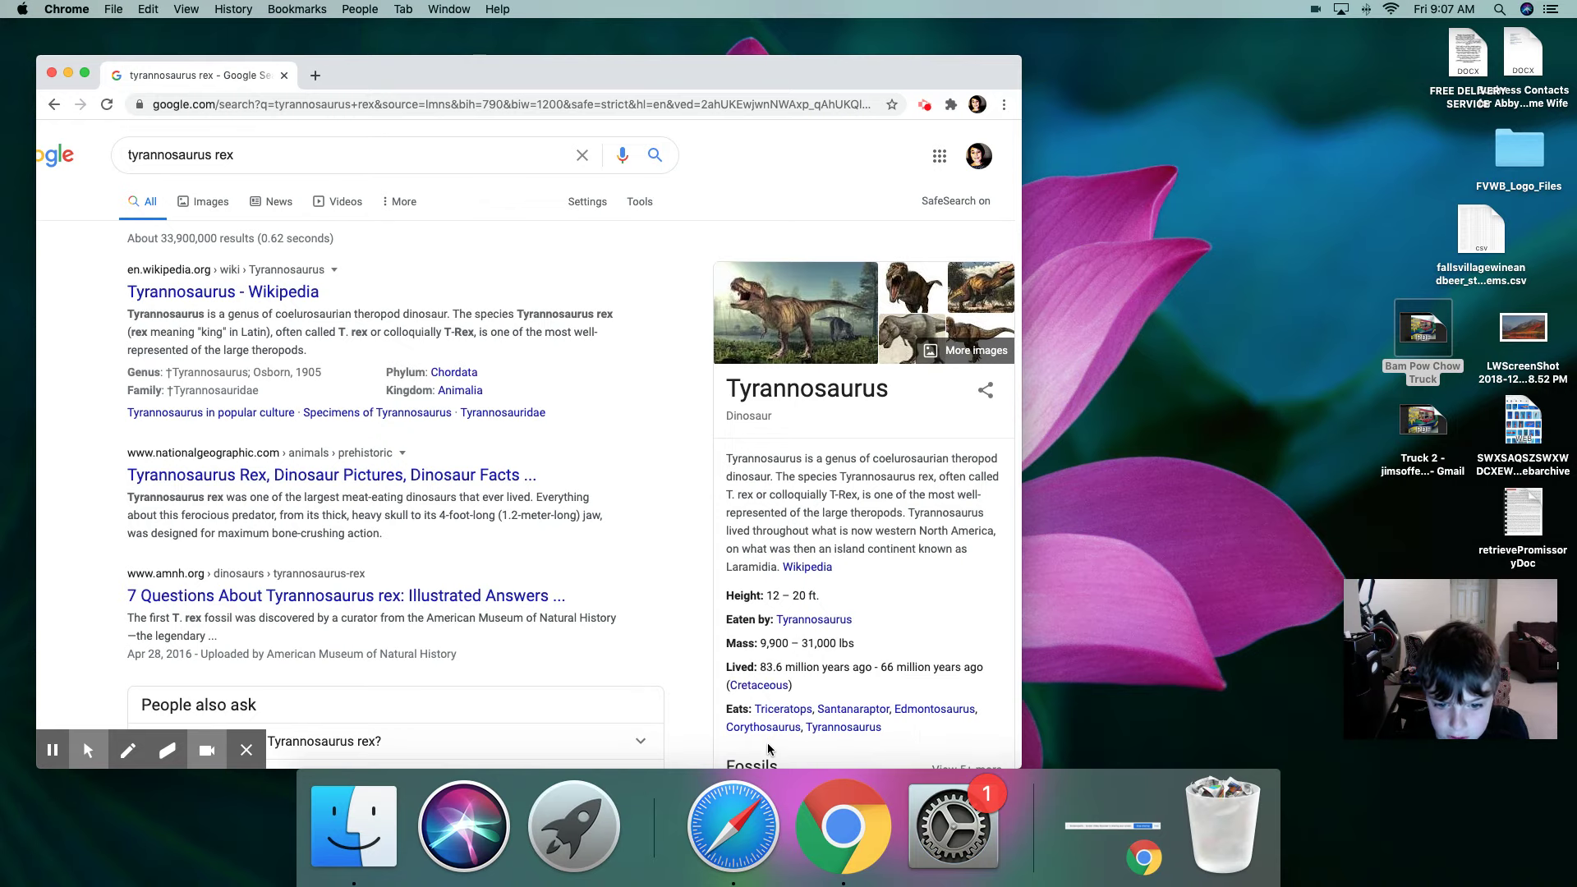
scroll(862, 739, down, 3)
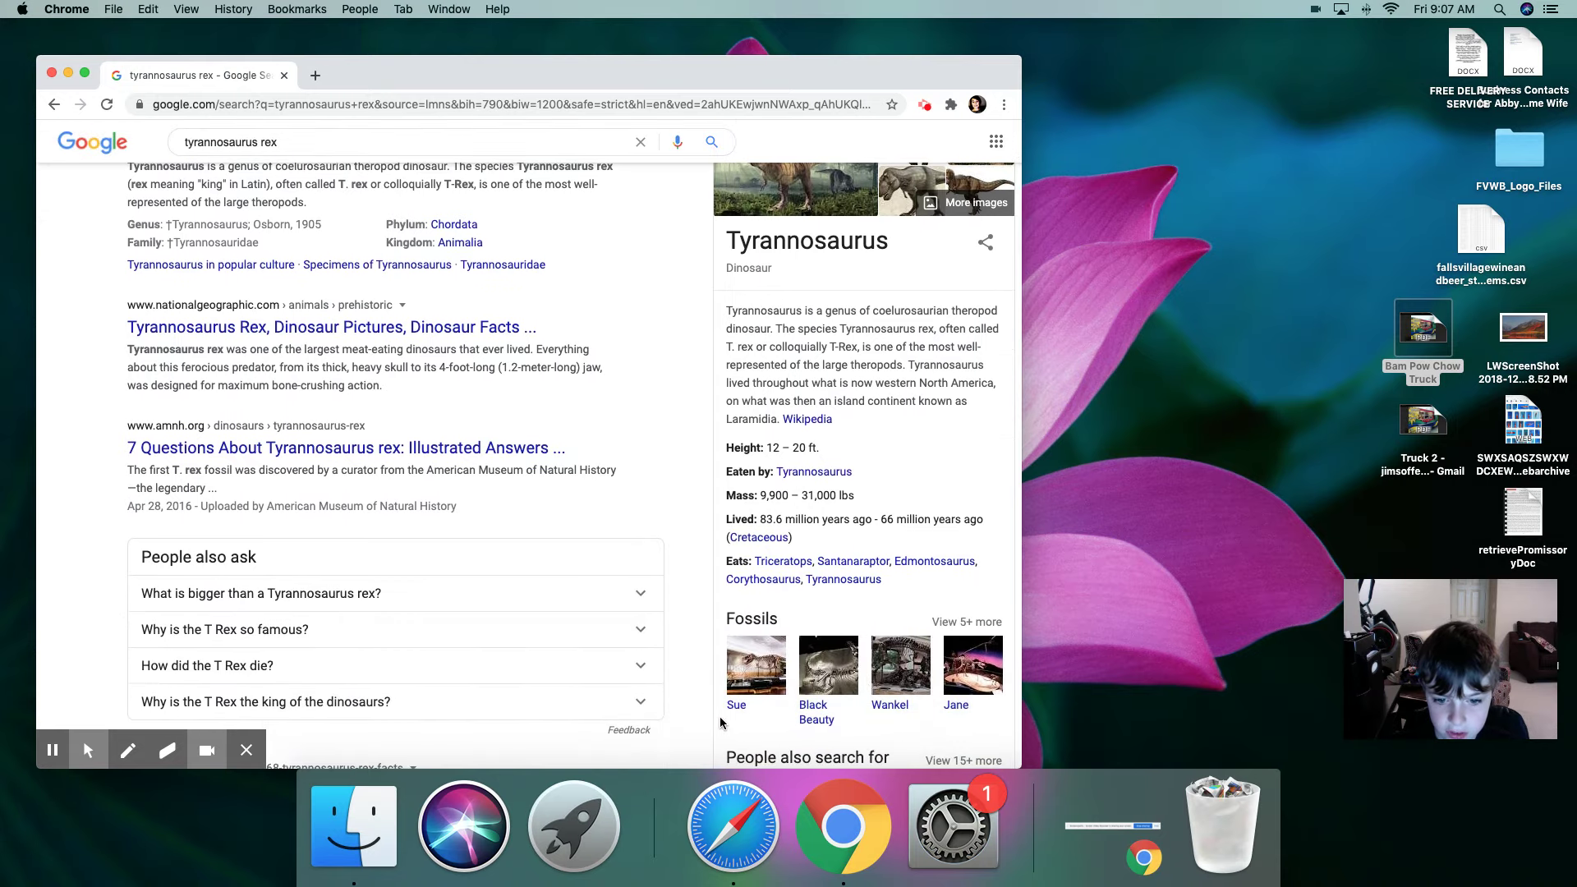
scroll(740, 727, up, 1)
scroll(735, 738, down, 1)
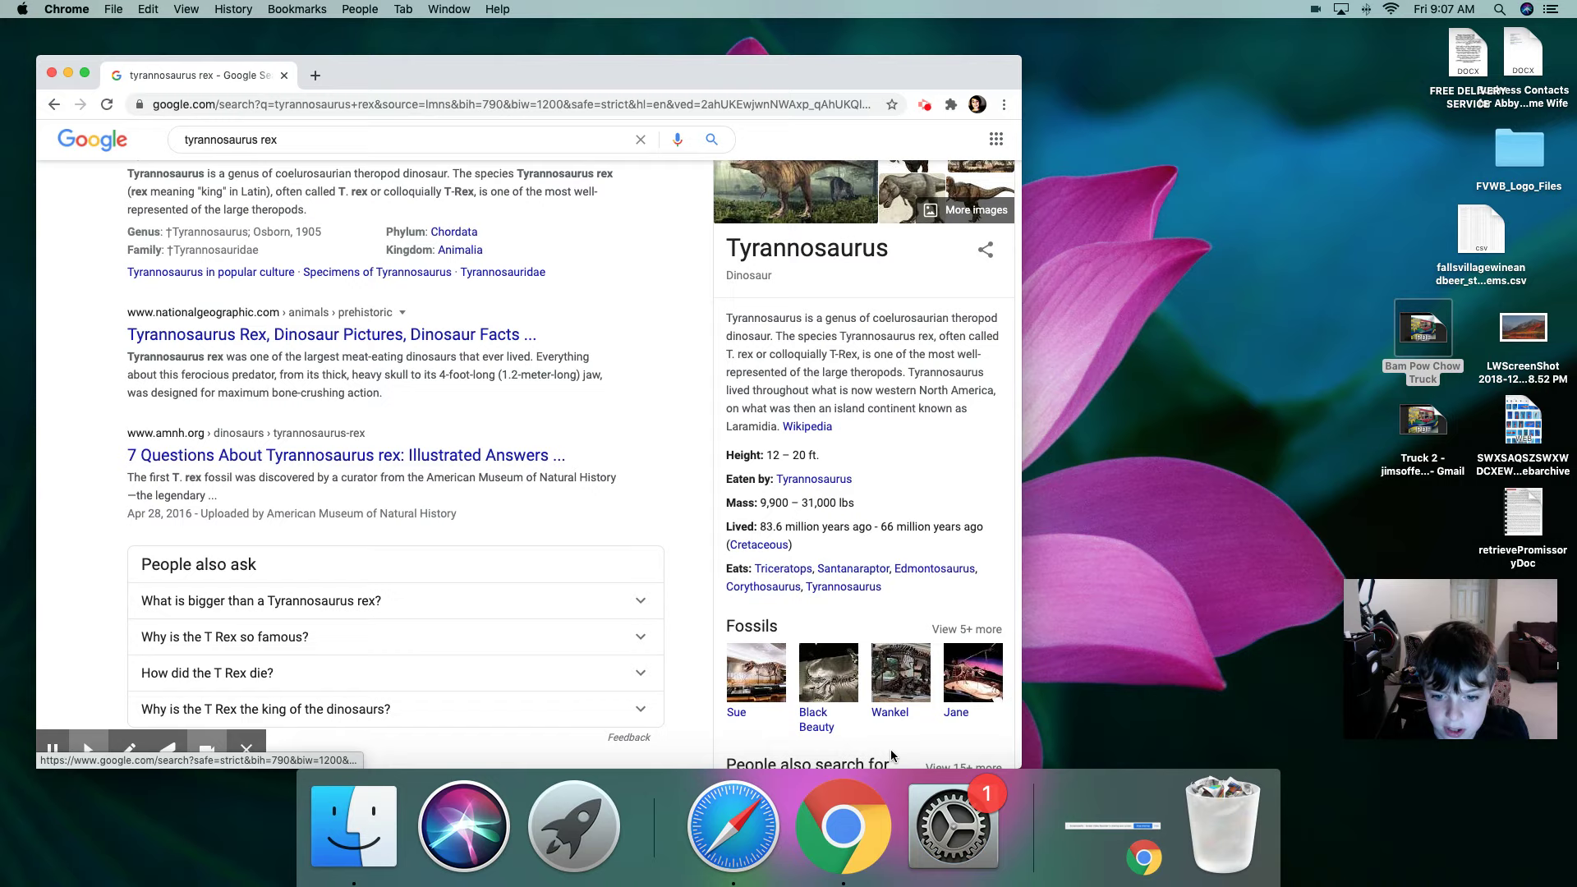
scroll(789, 675, up, 5)
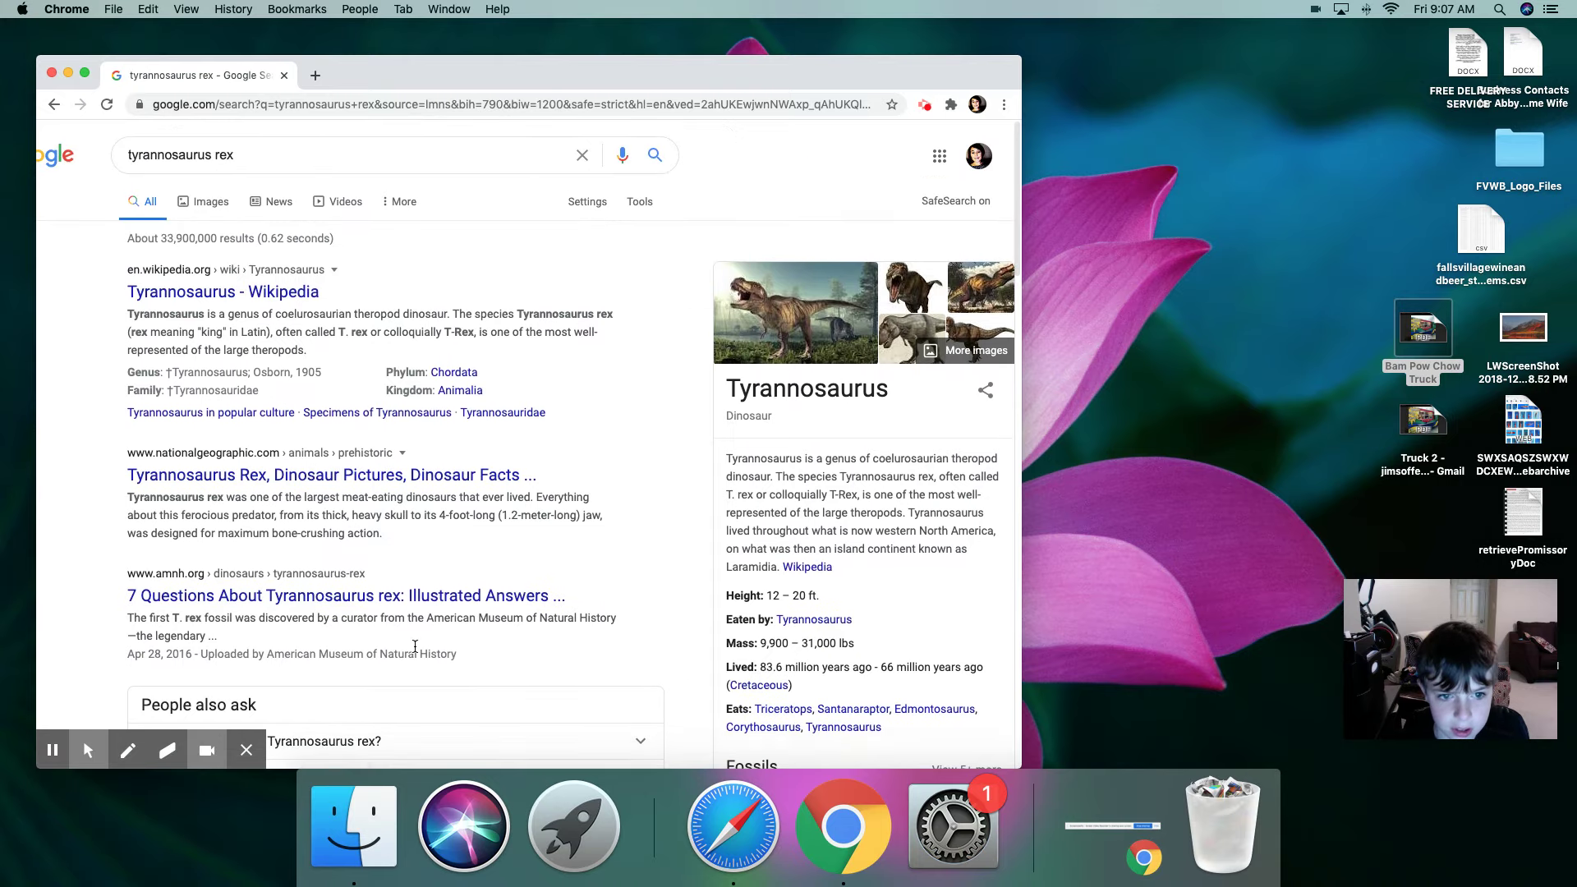
scroll(616, 654, right, 1)
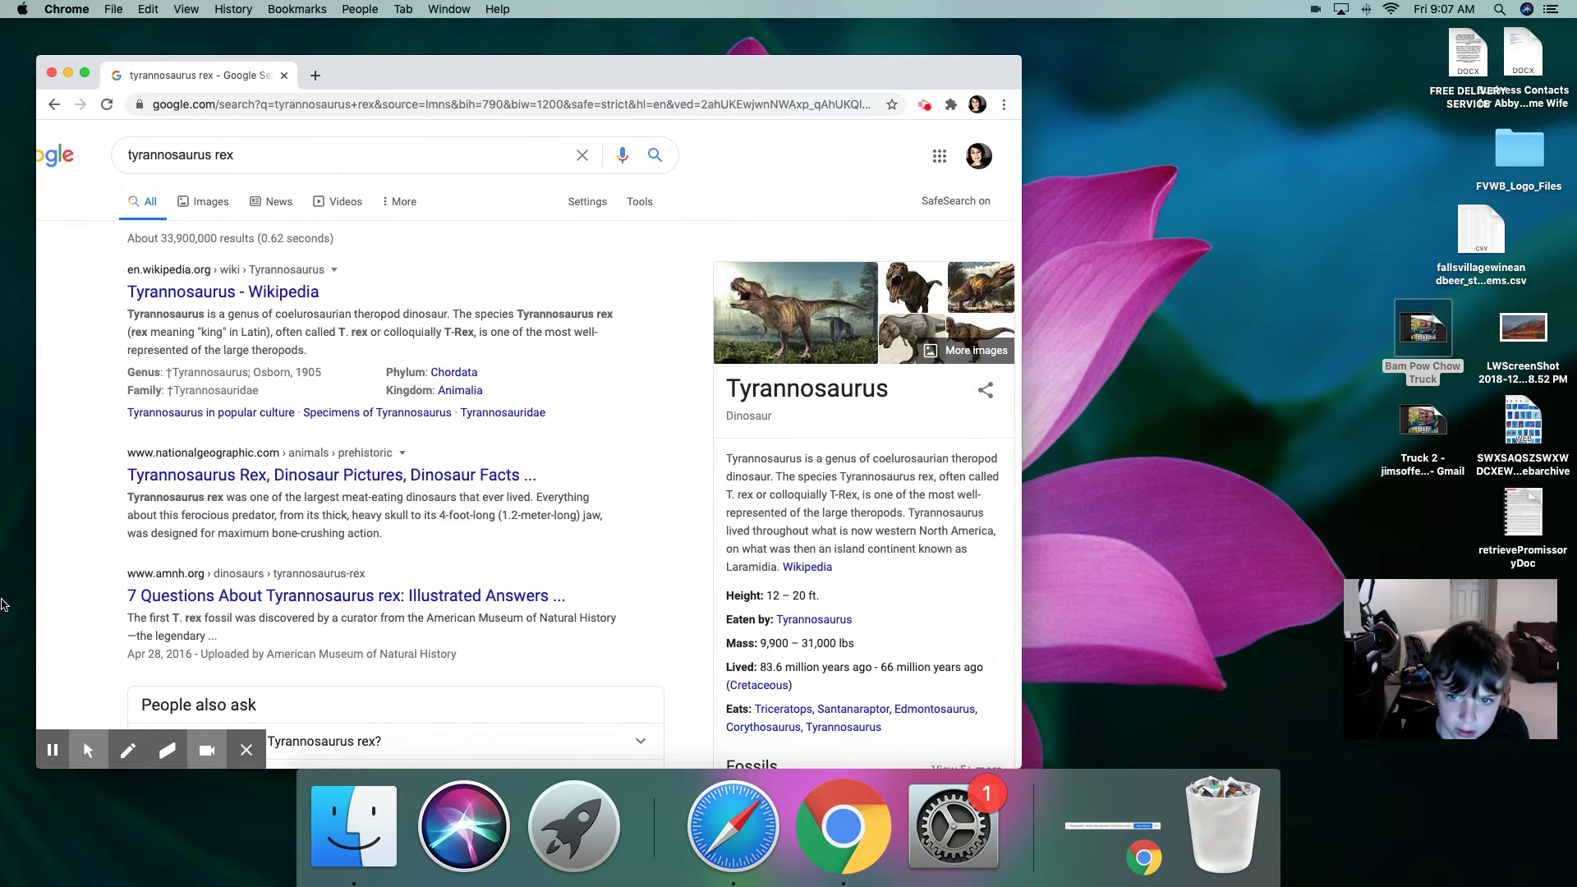
scroll(227, 421, left, 1)
scroll(227, 423, down, 1)
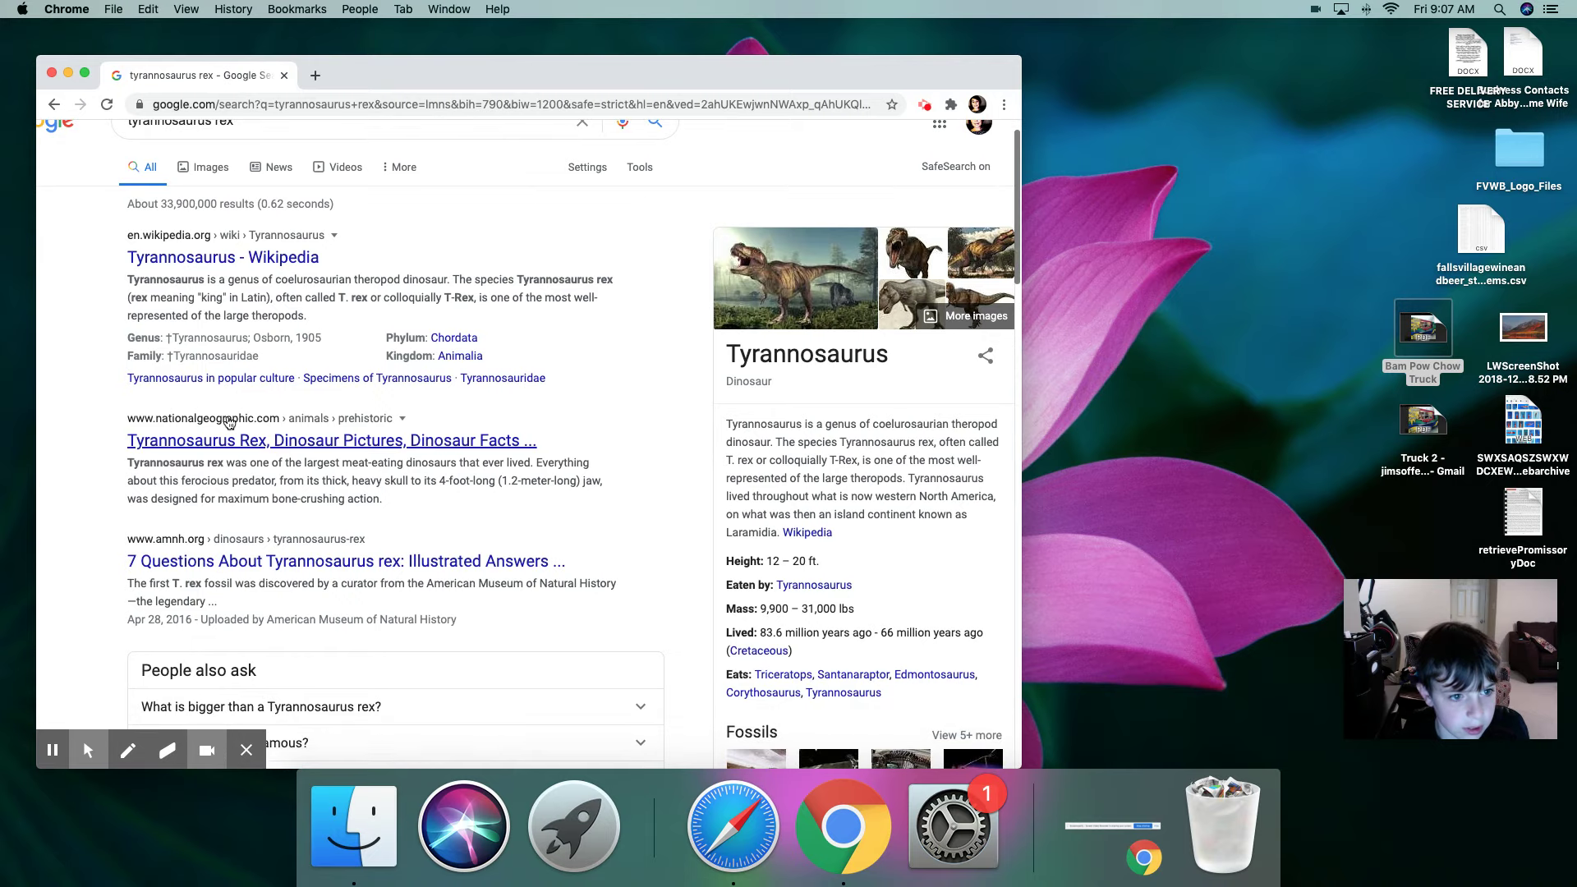
scroll(228, 422, down, 1)
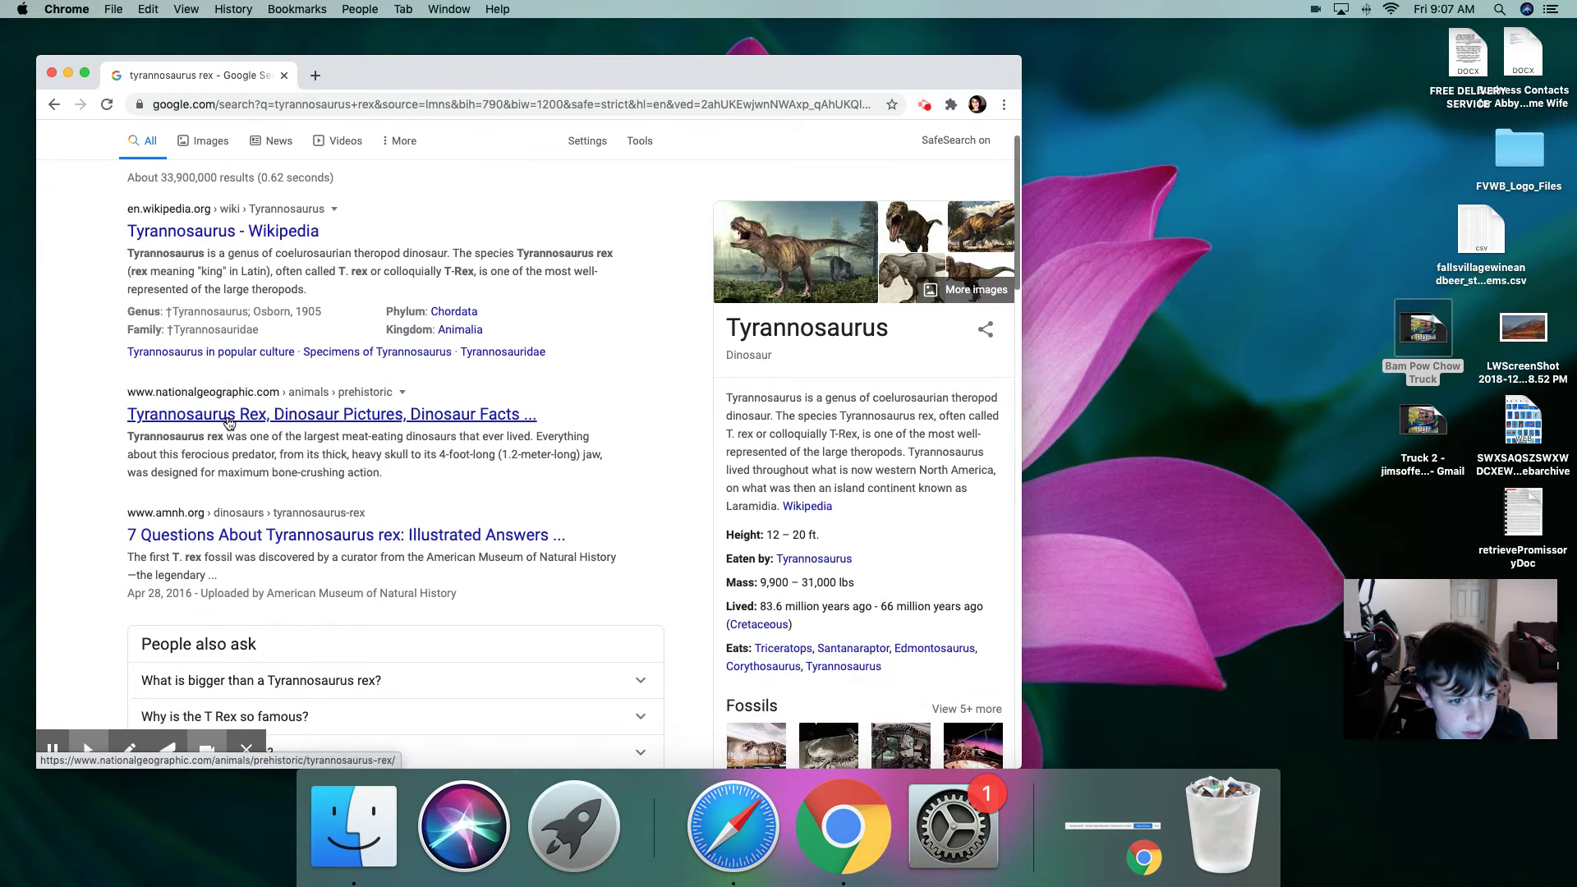
scroll(371, 481, down, 1)
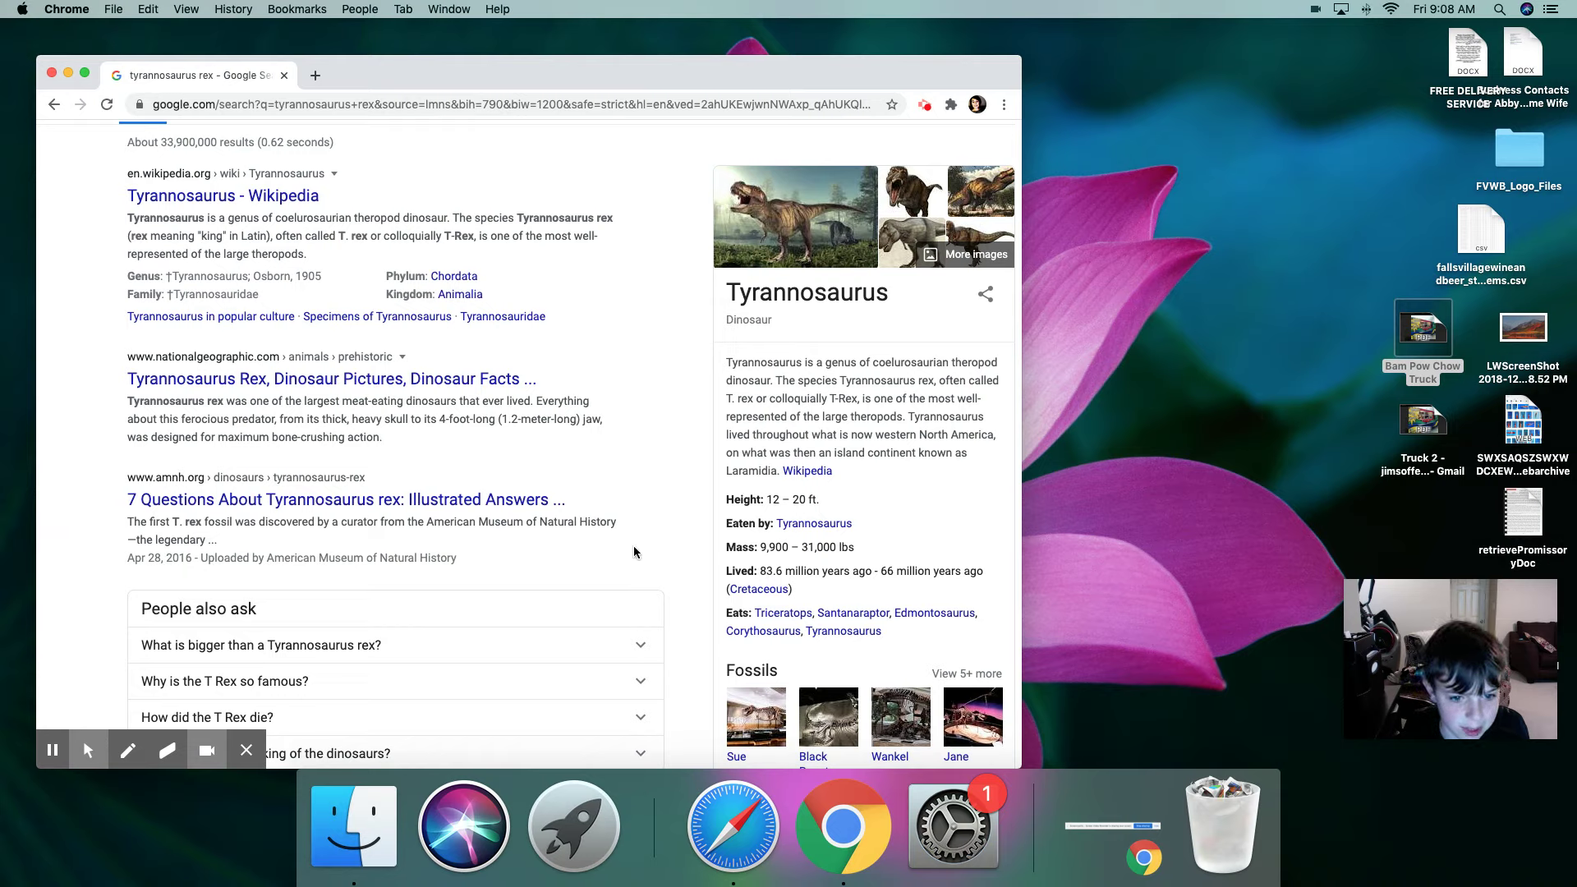
scroll(278, 527, up, 3)
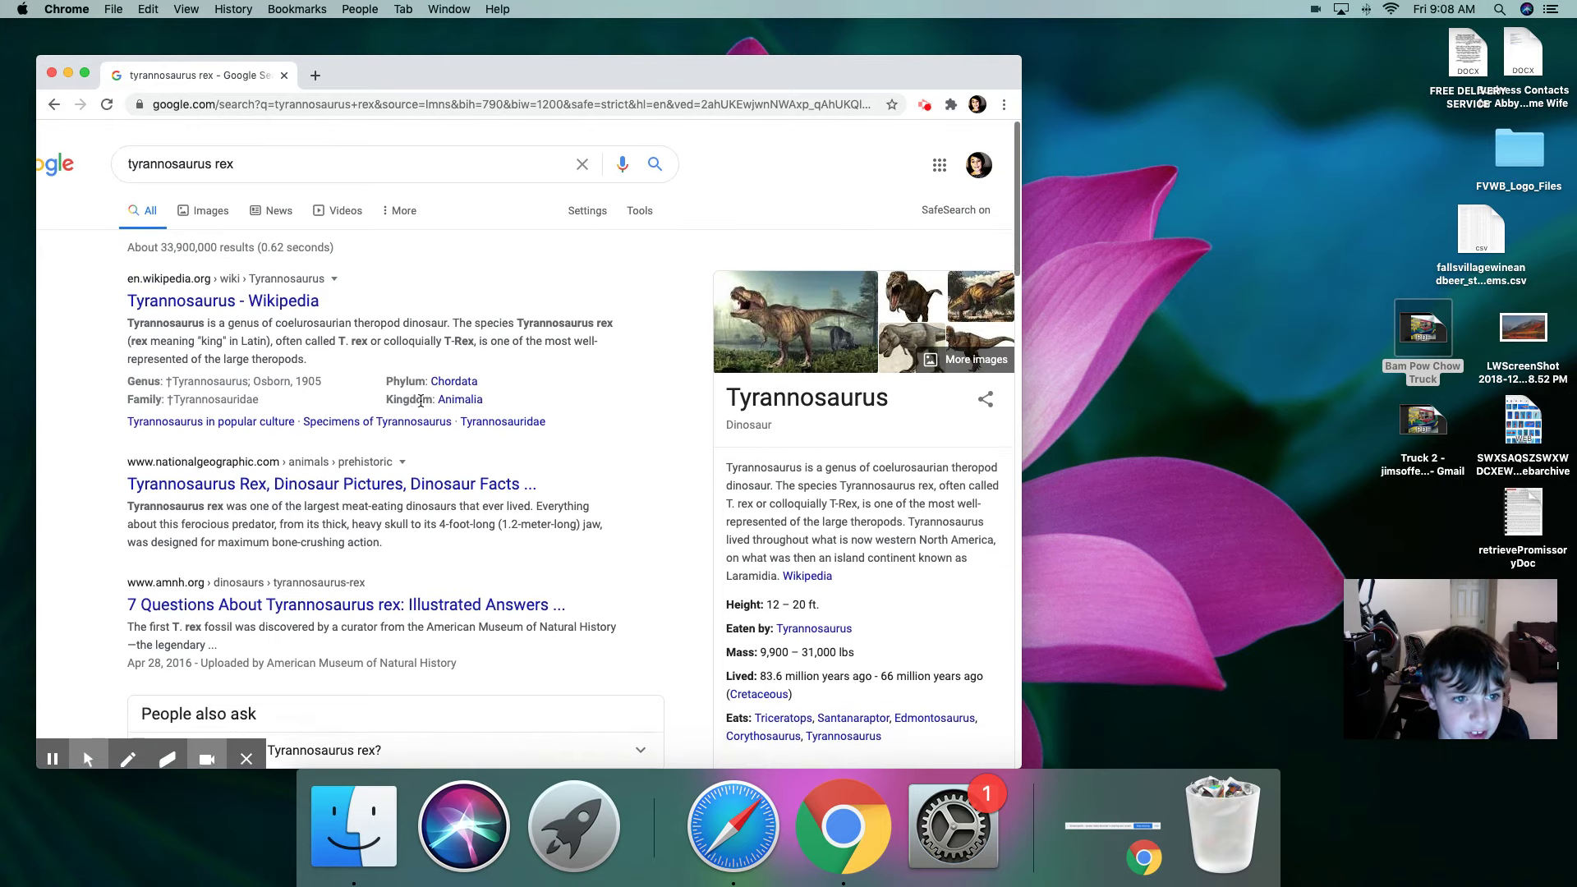
click(344, 204)
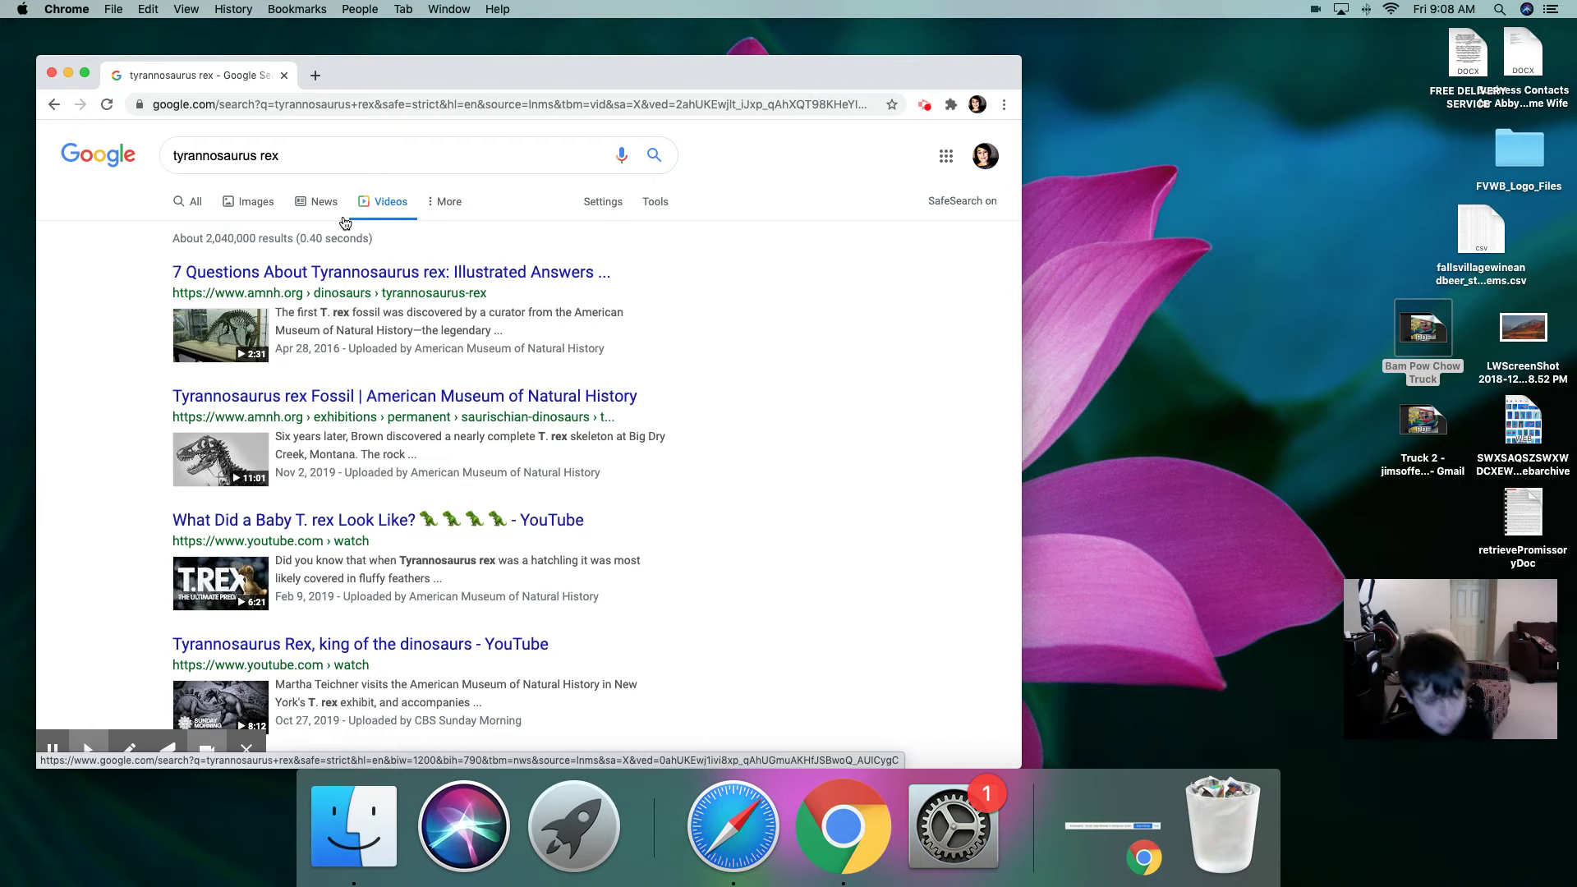
scroll(346, 223, down, 1)
scroll(346, 173, up, 1)
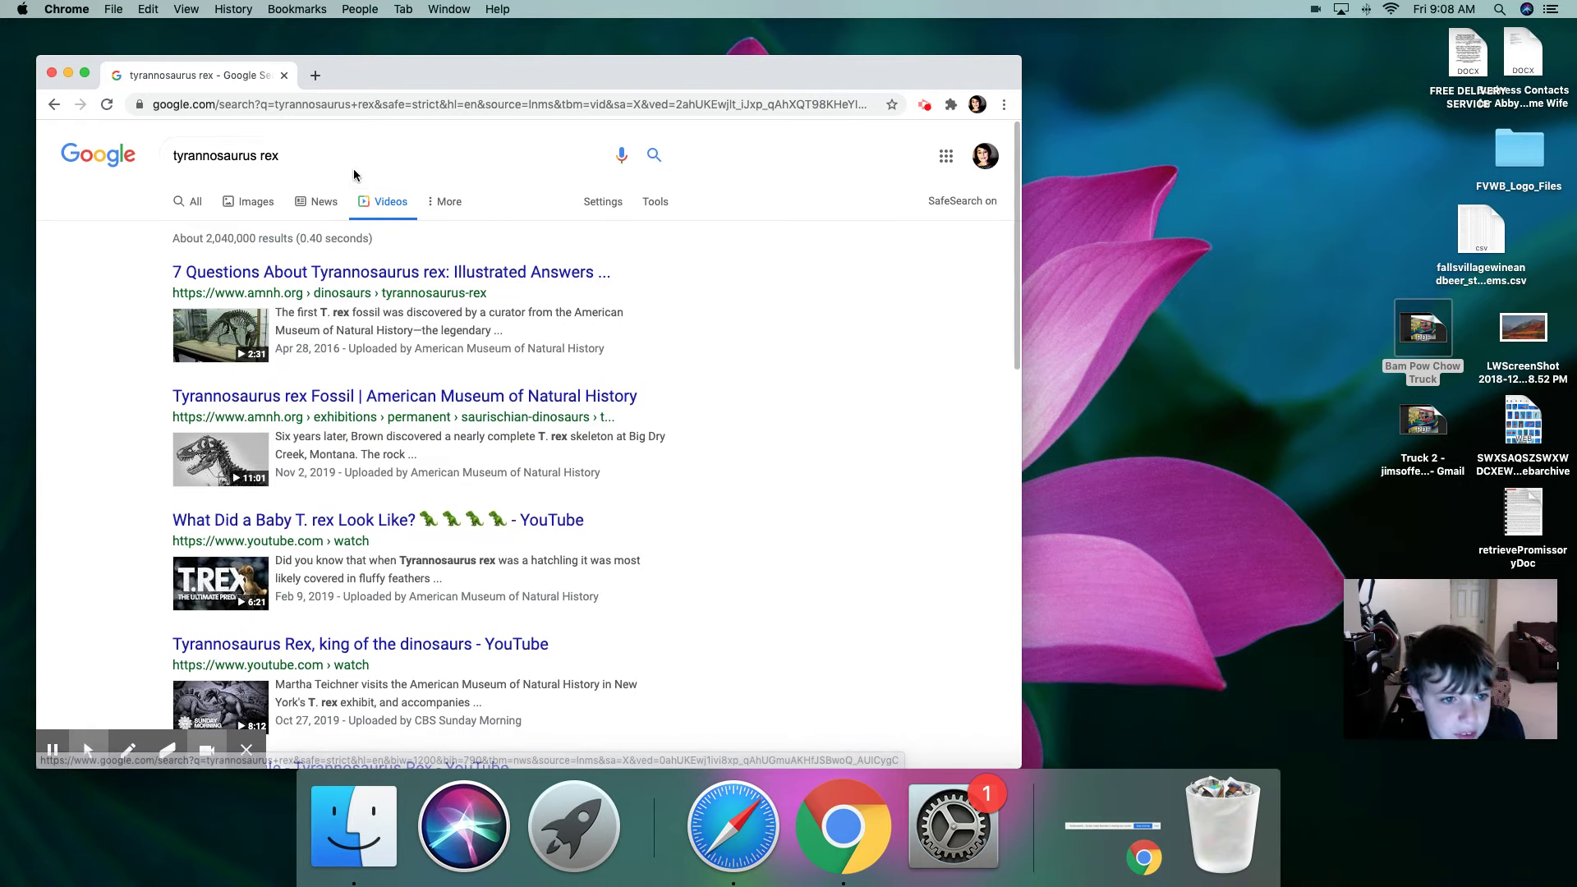
text( v)
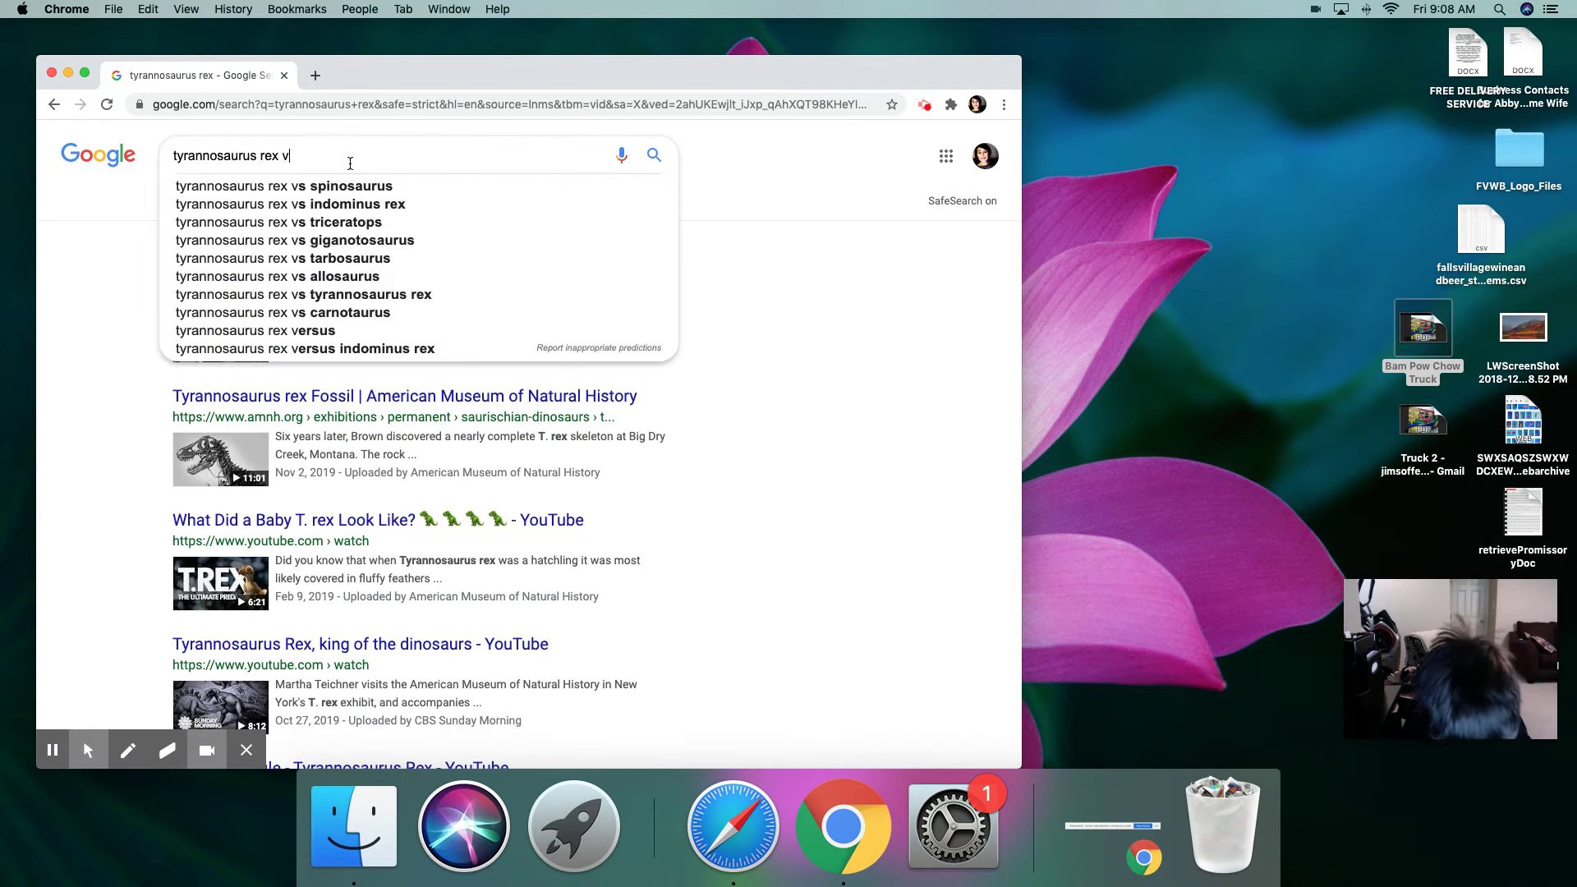
text(ideos )
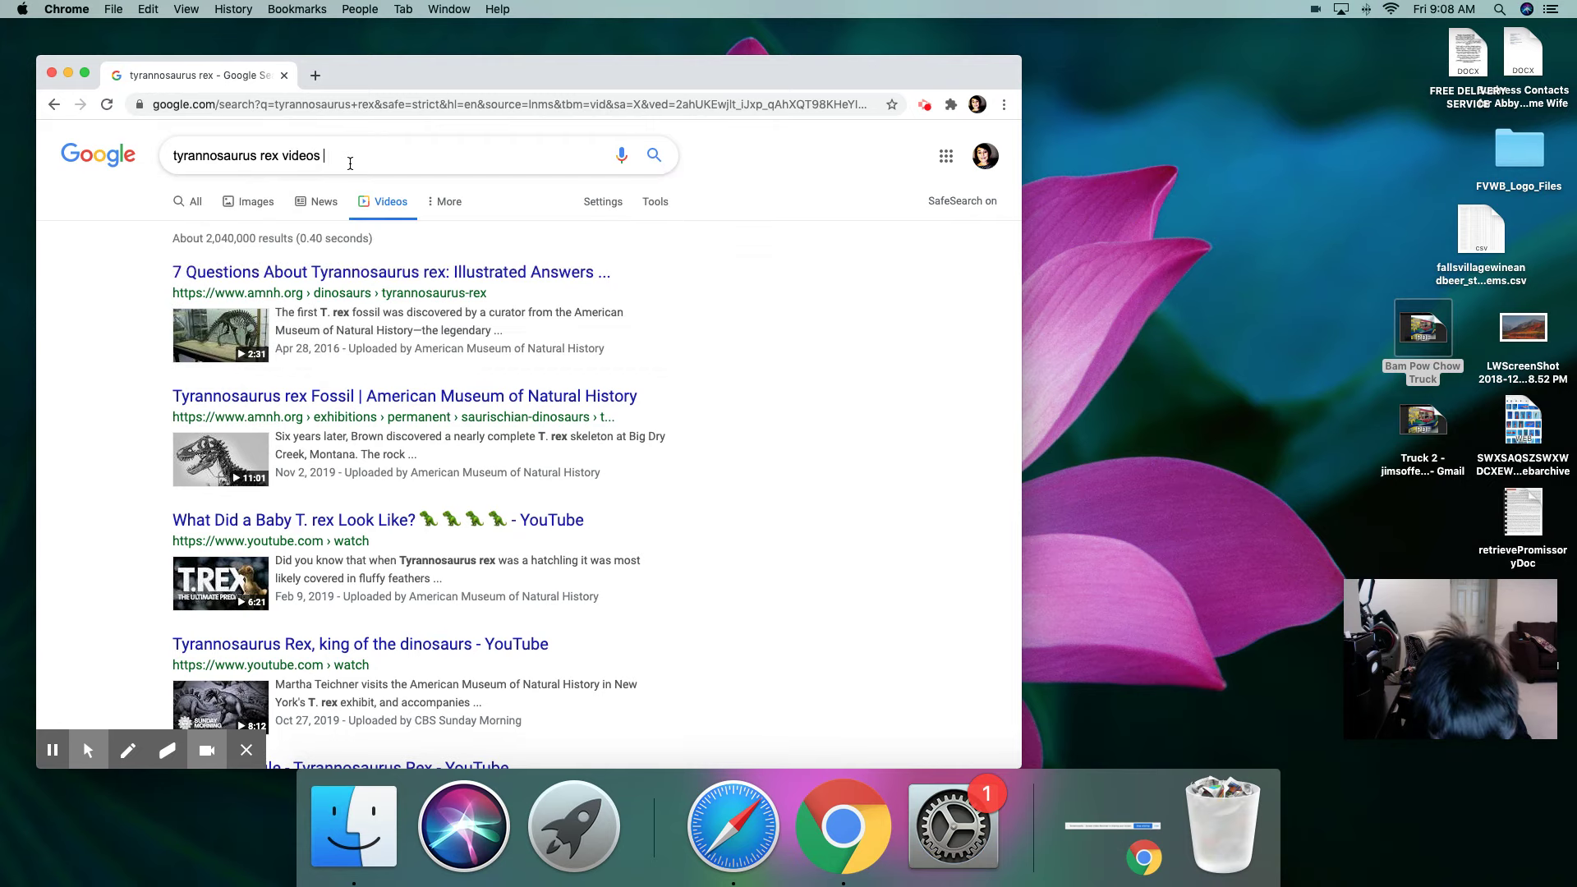
text(for kids)
key(Return)
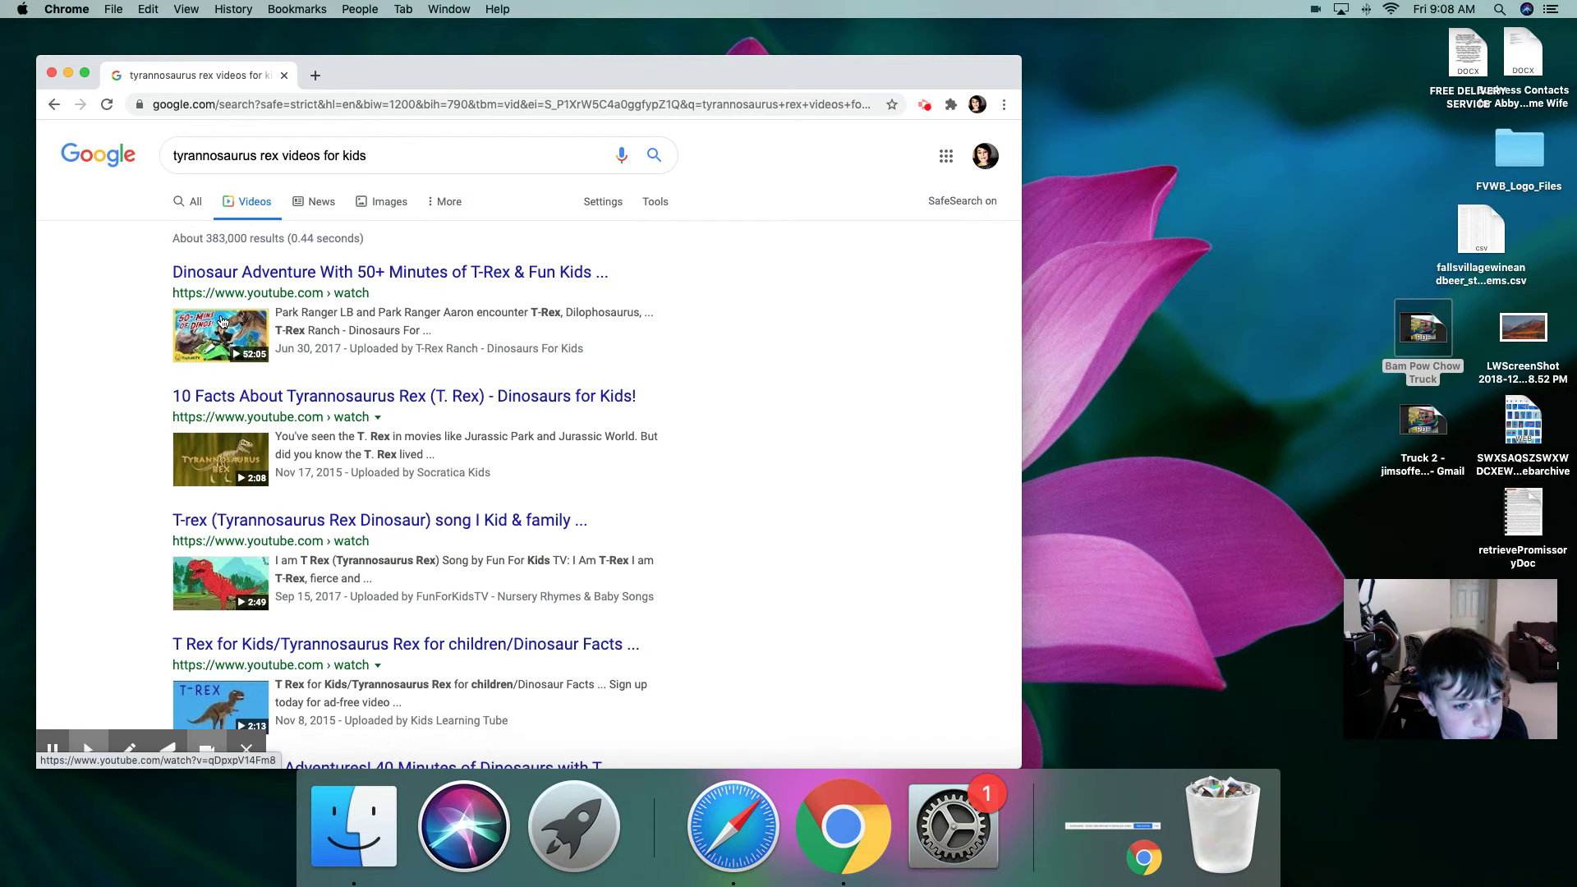
scroll(165, 460, down, 1)
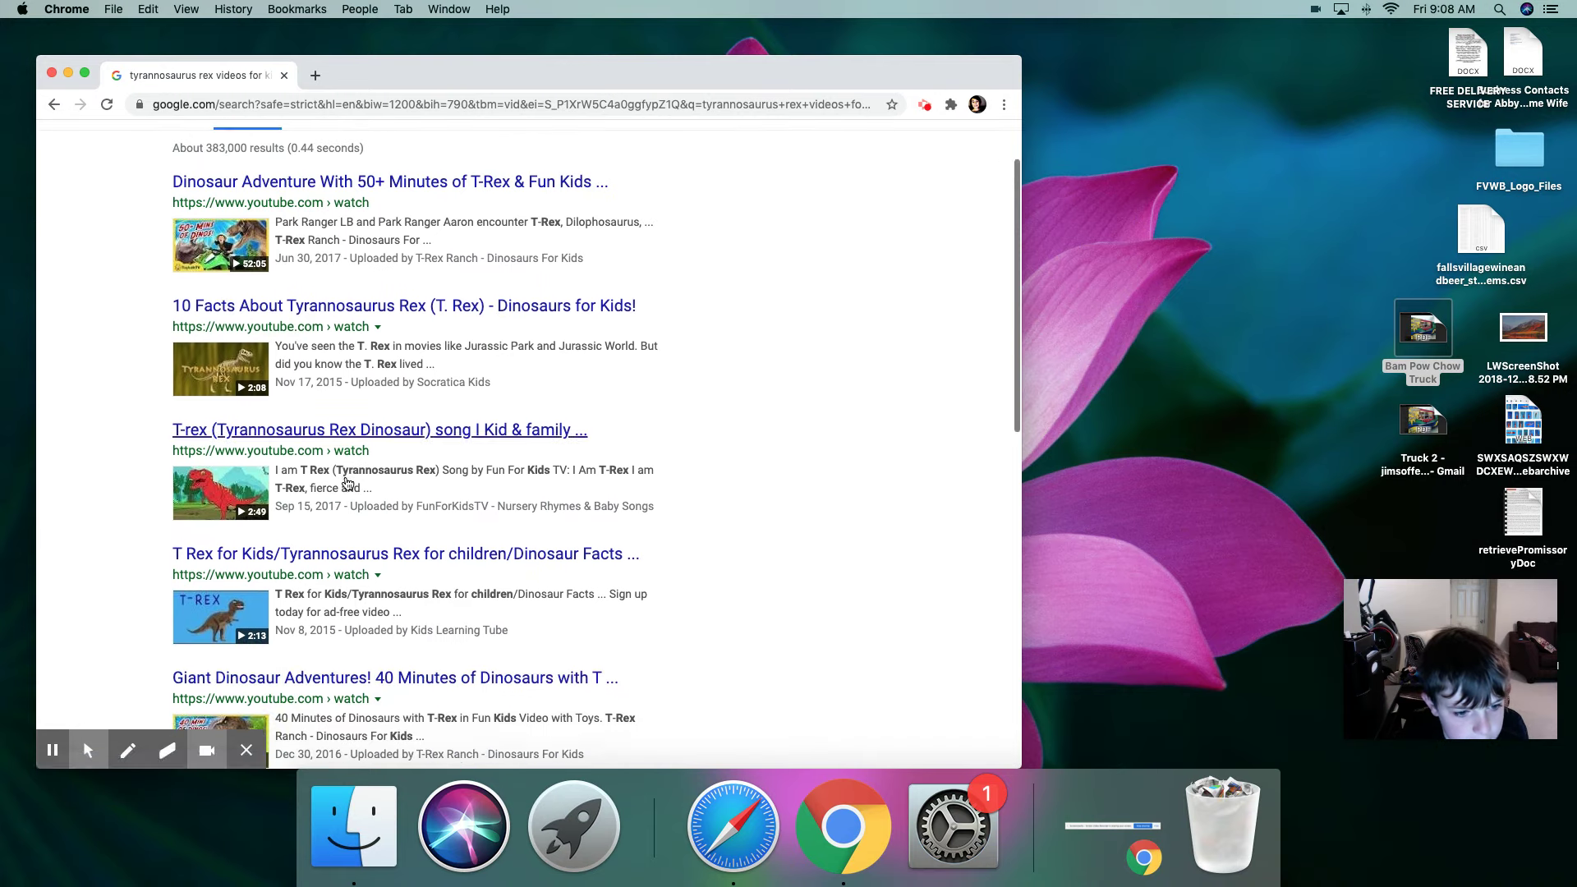
scroll(345, 476, down, 3)
scroll(349, 484, up, 4)
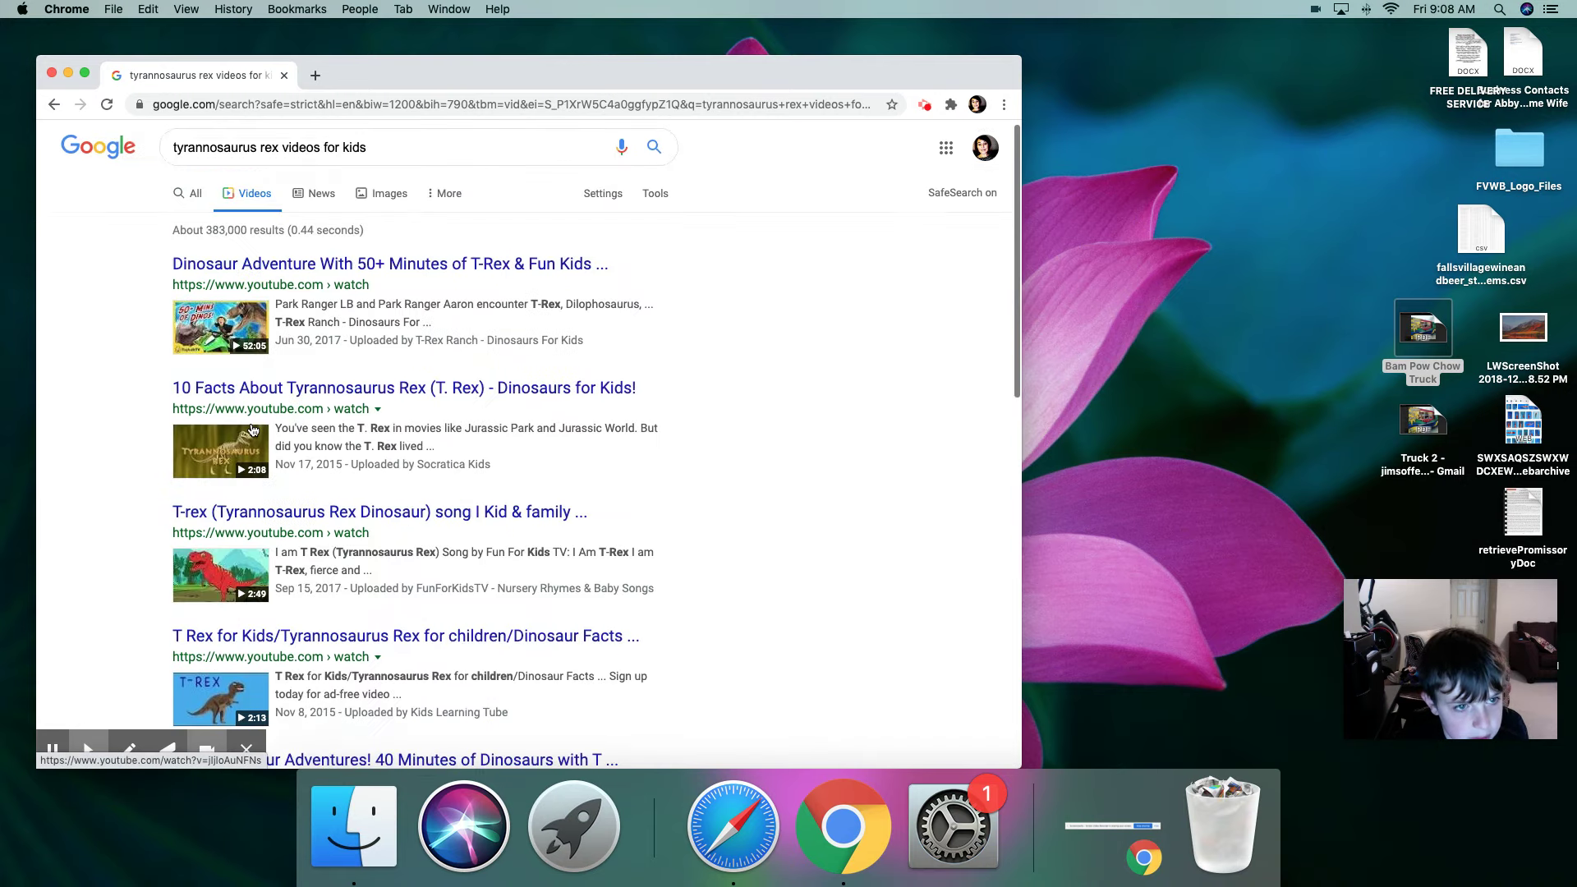
scroll(370, 369, up, 1)
click(429, 163)
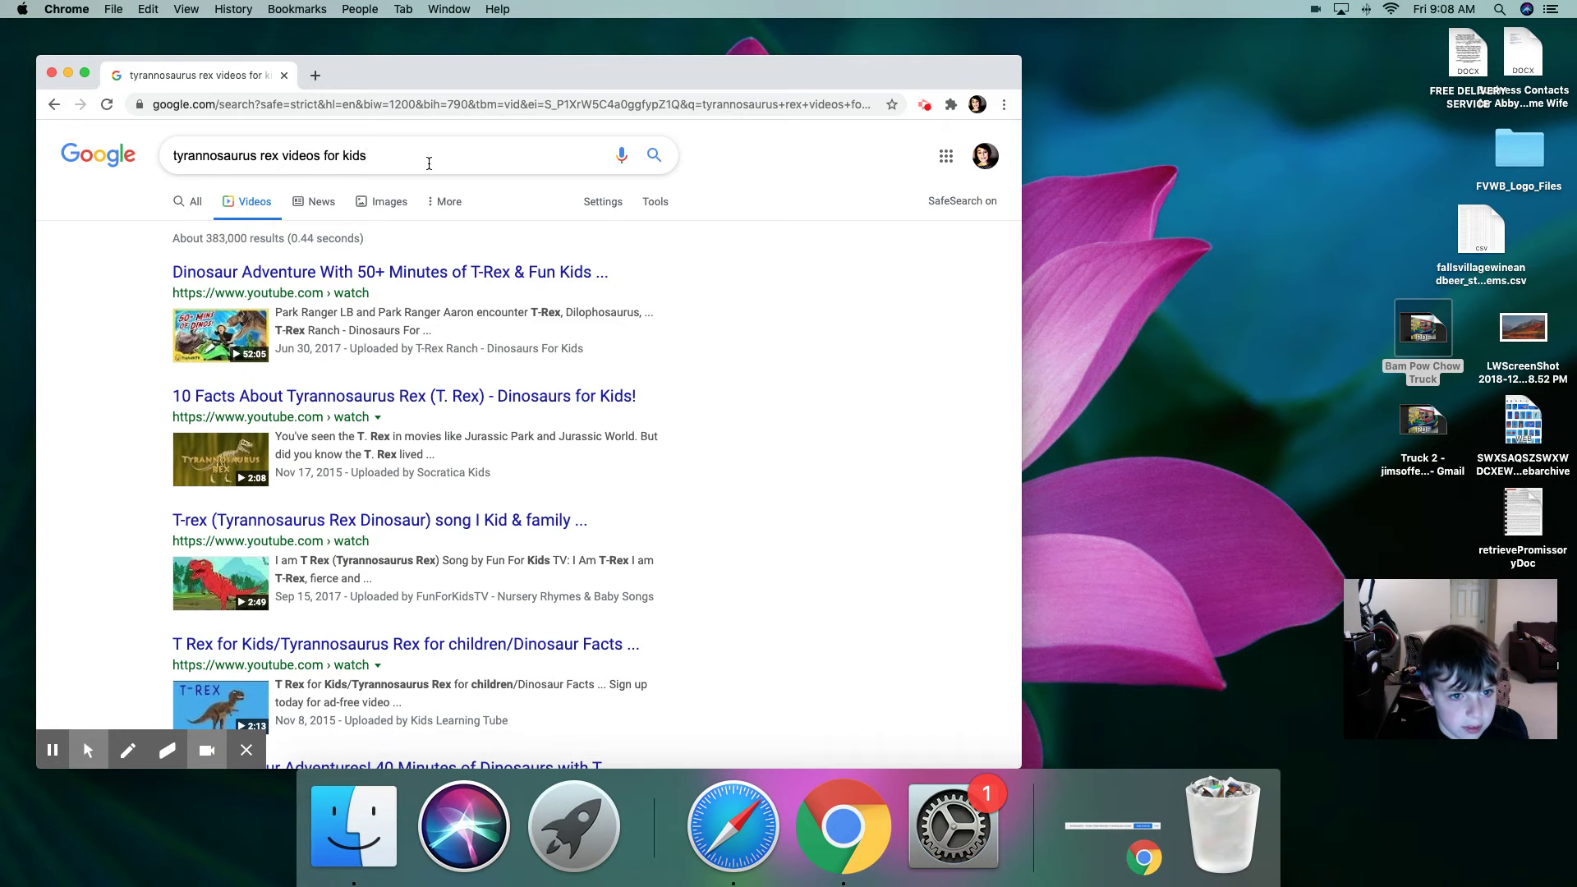
- Search 'tyrannosaurus rex hunting' and open the Tyrannosaurus' Night Hunt video
key(BackSpace)
key(BackSpace)
key(BackSpace)
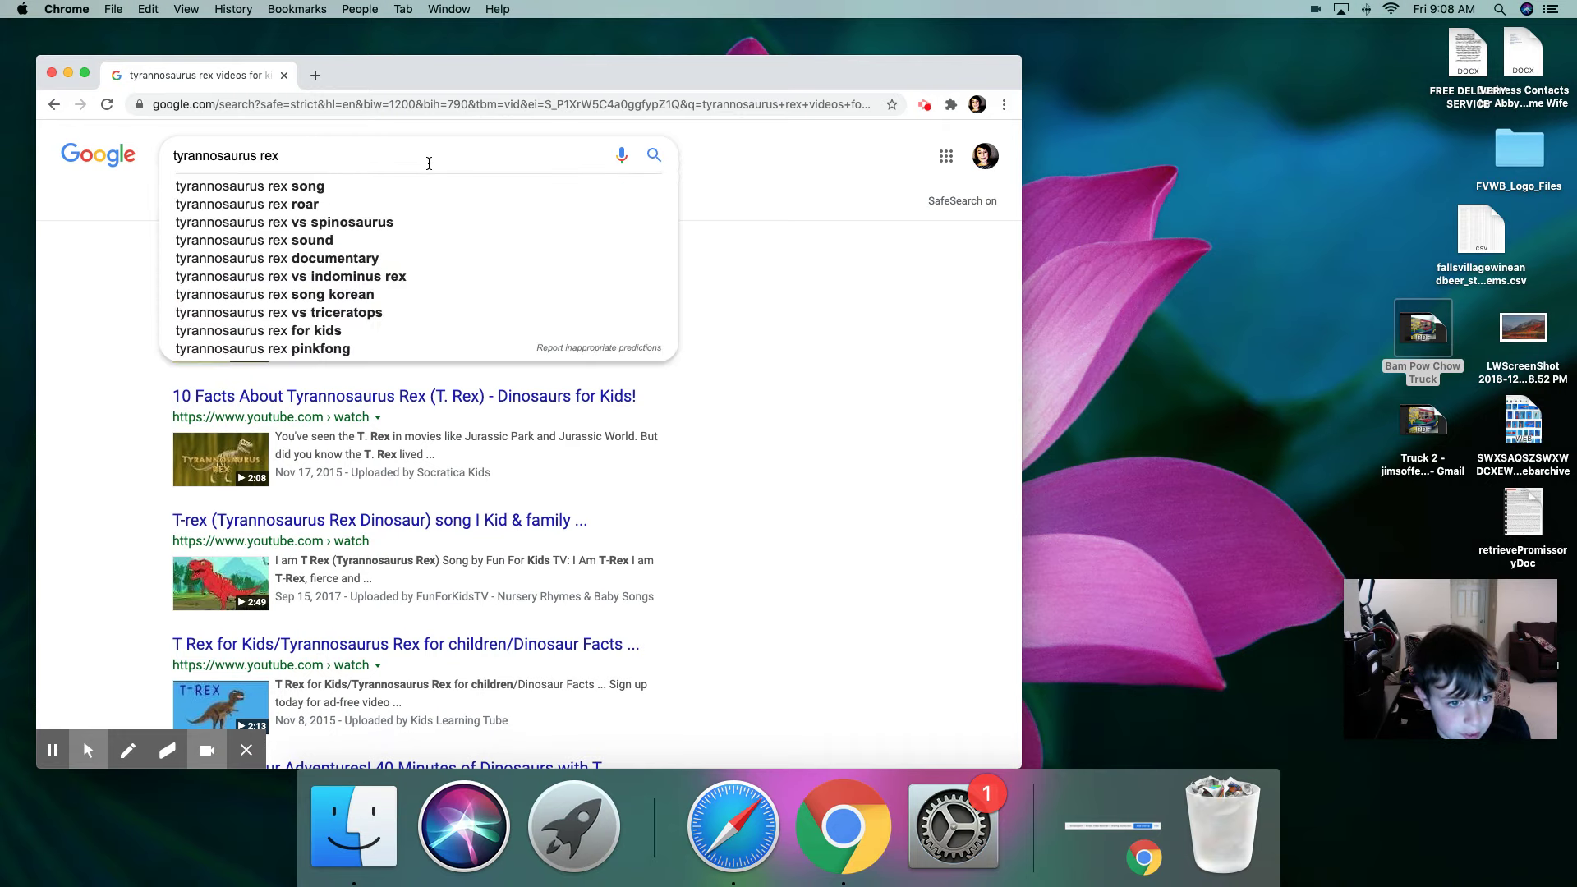
text(hunting)
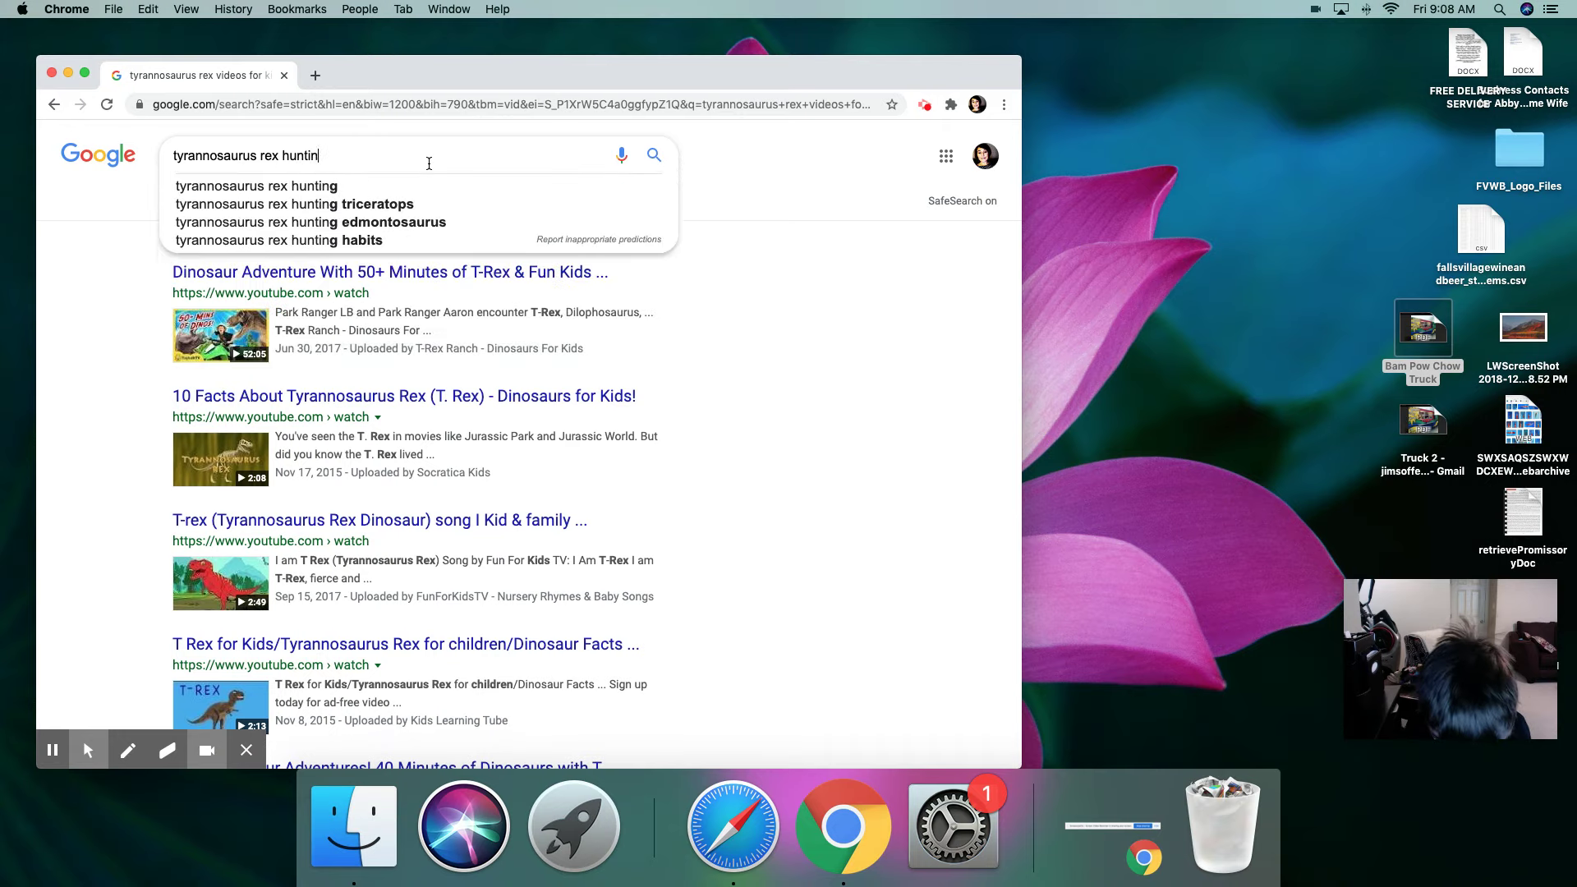
key(Return)
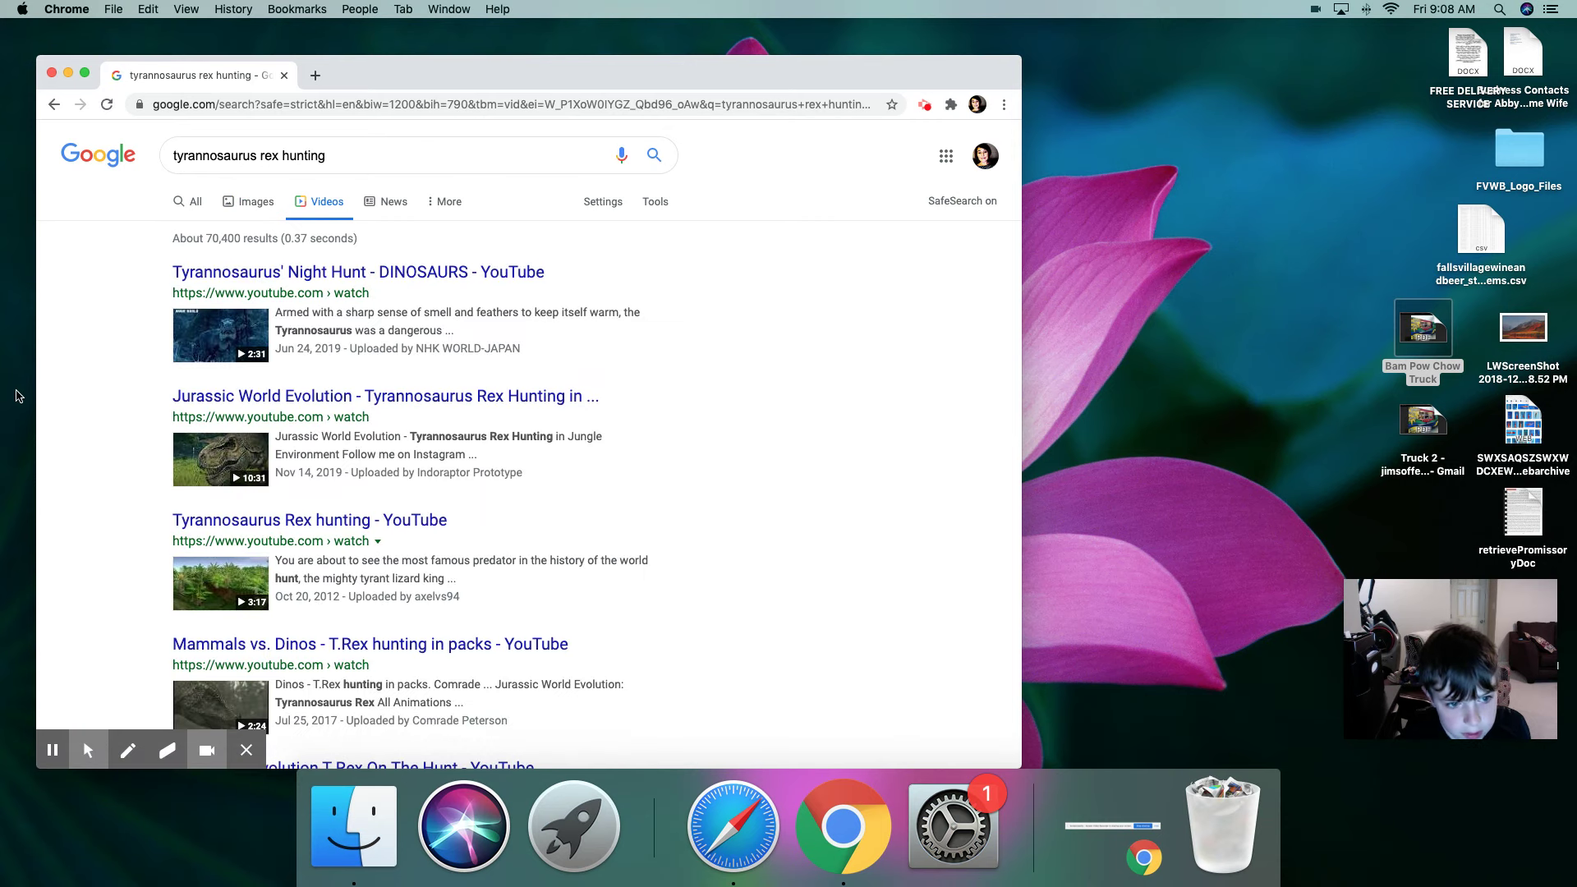
click(216, 339)
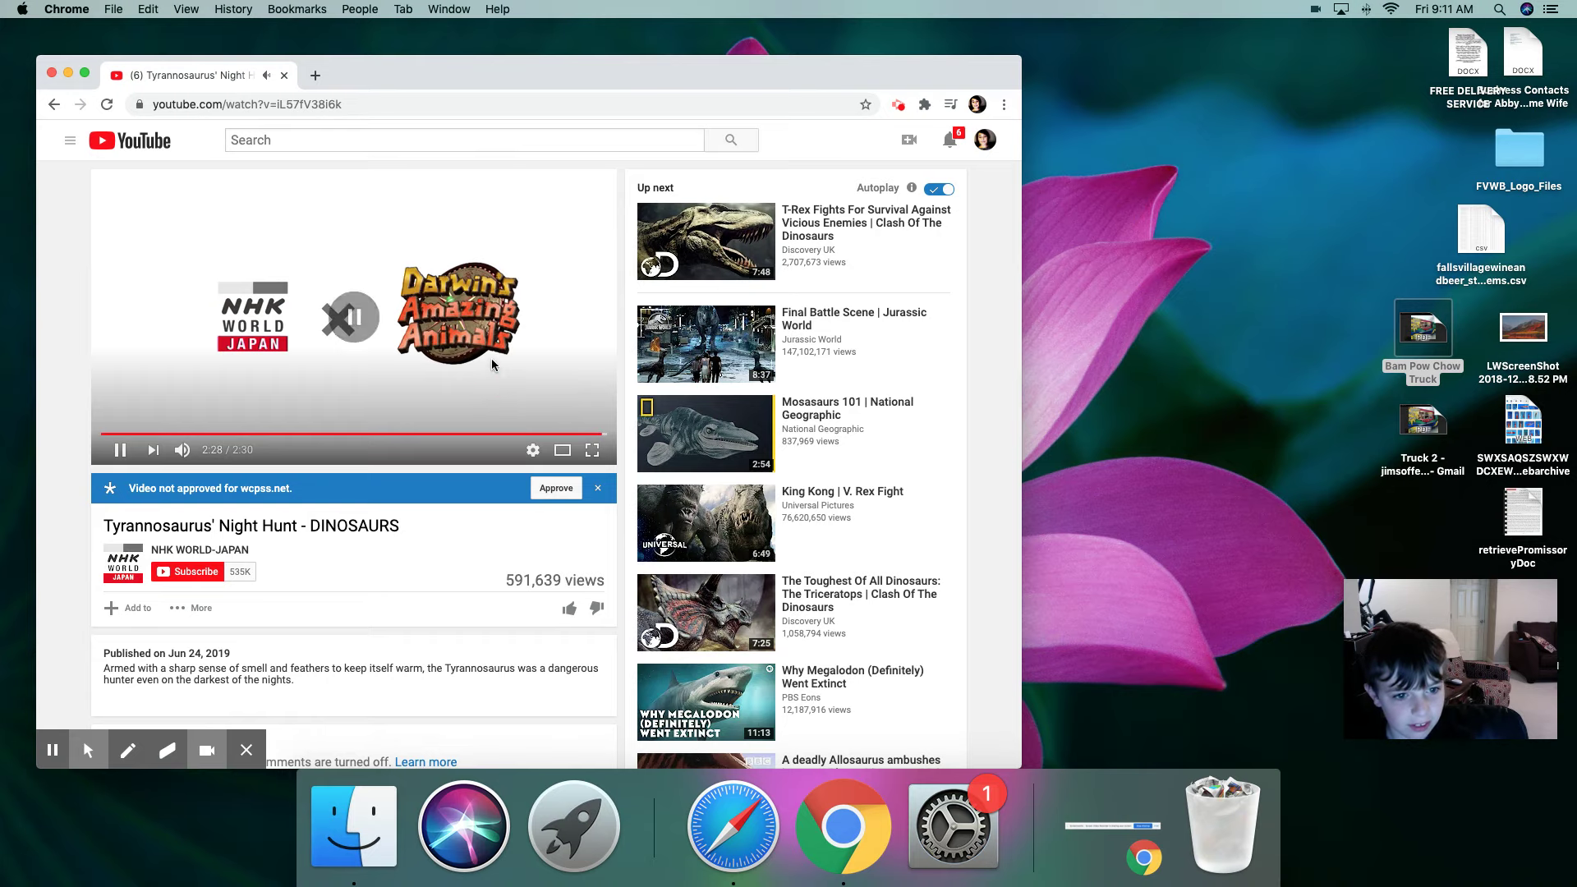
- Watch the NHK Night Hunt video, then return to the hunting search results
click(51, 106)
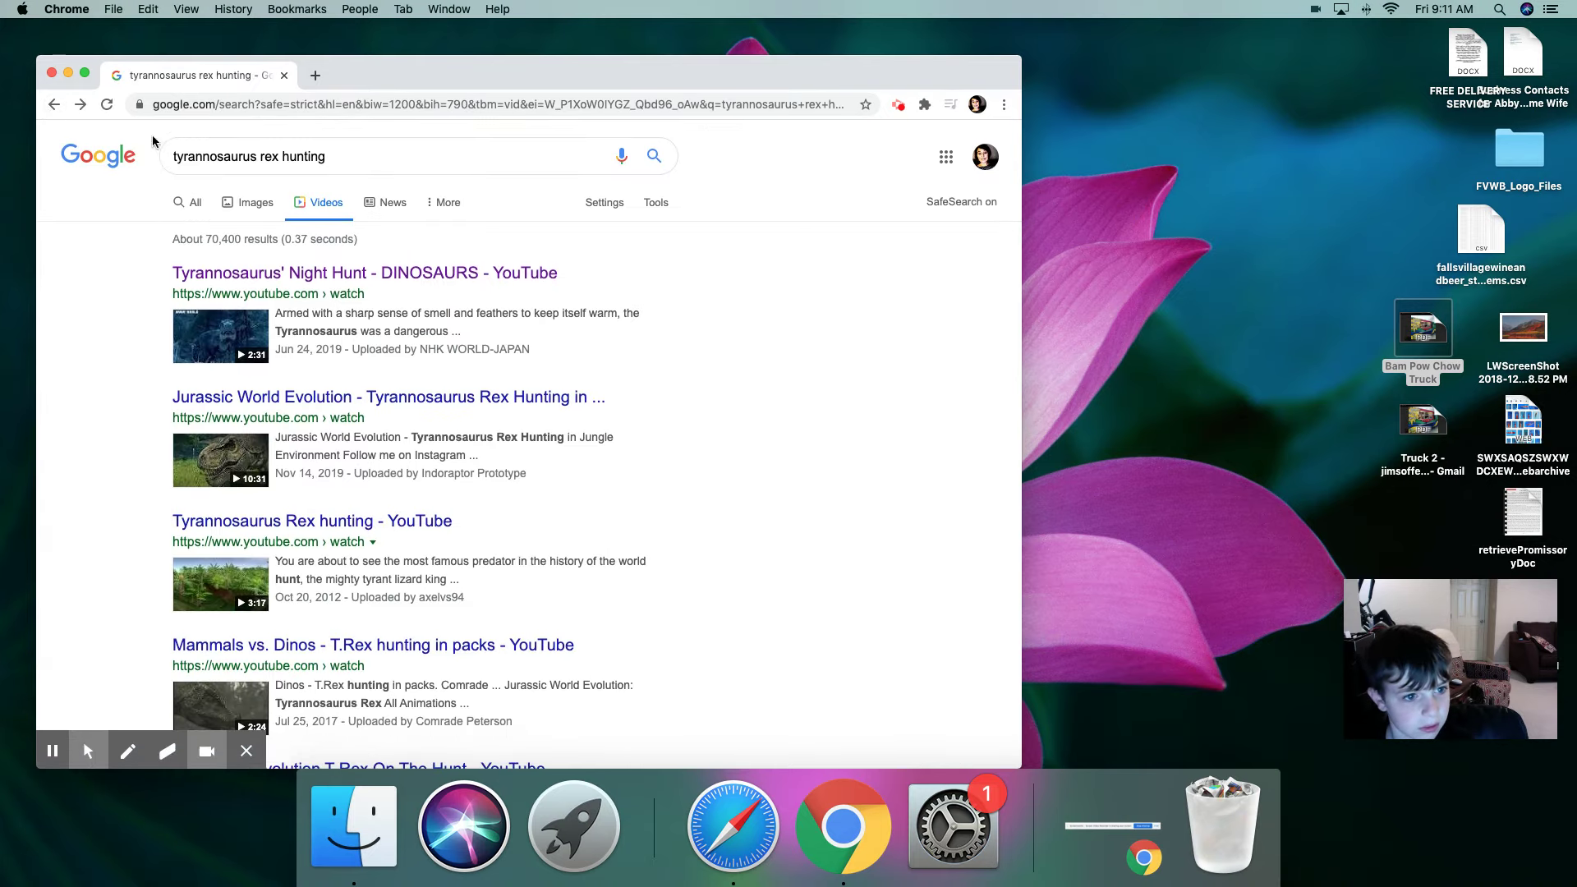
scroll(192, 203, down, 1)
- Show All results for 'tyrannosaurus rex hunting' and bring up the screen recorder controls
click(191, 196)
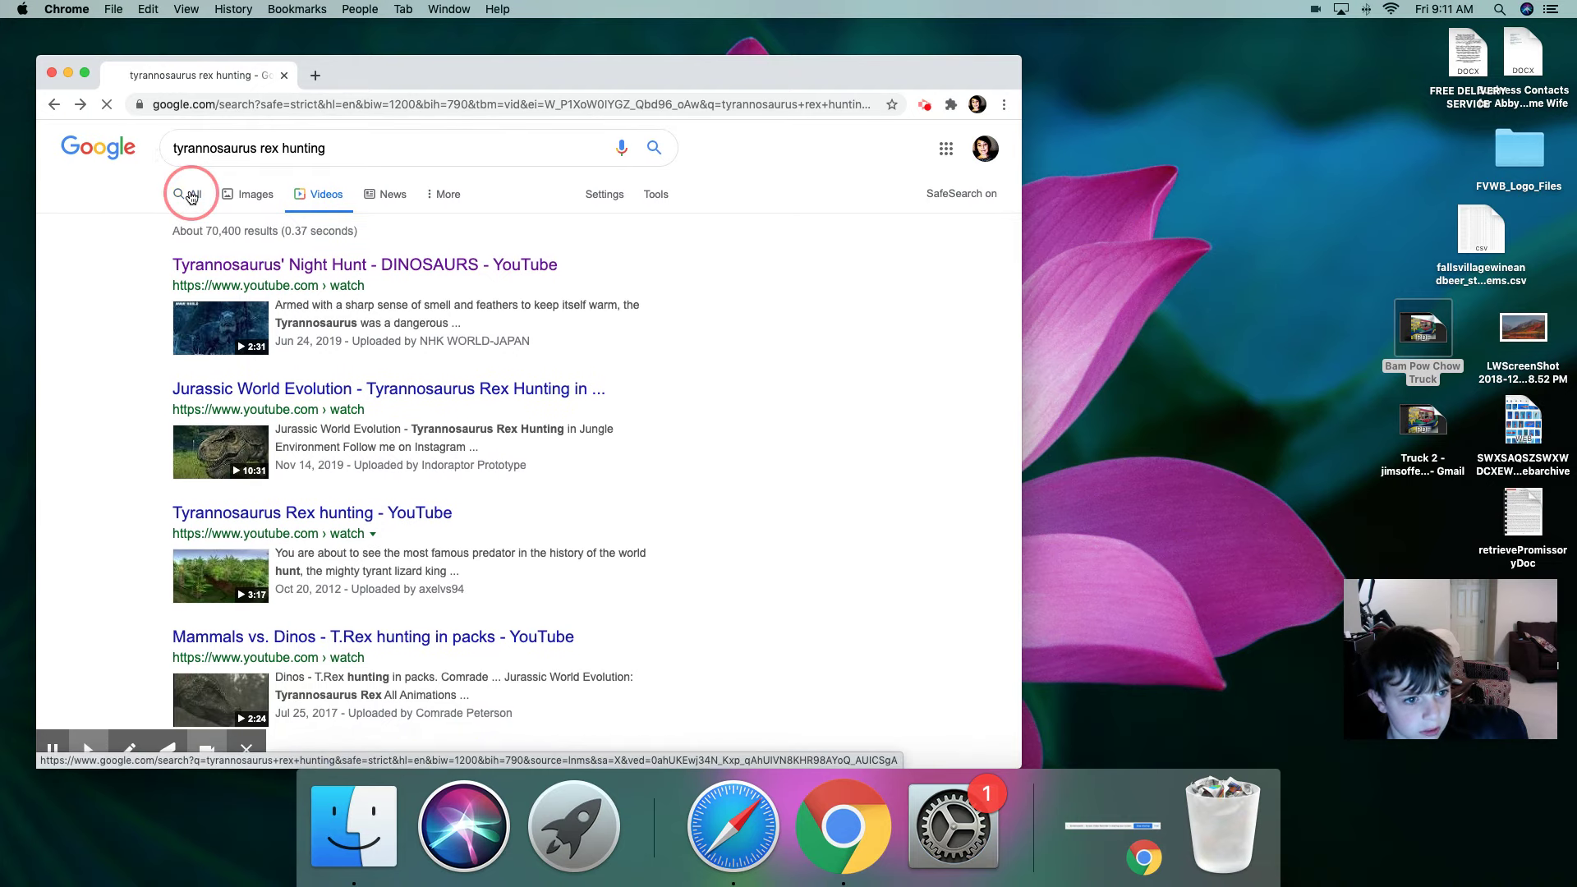
scroll(735, 387, down, 1)
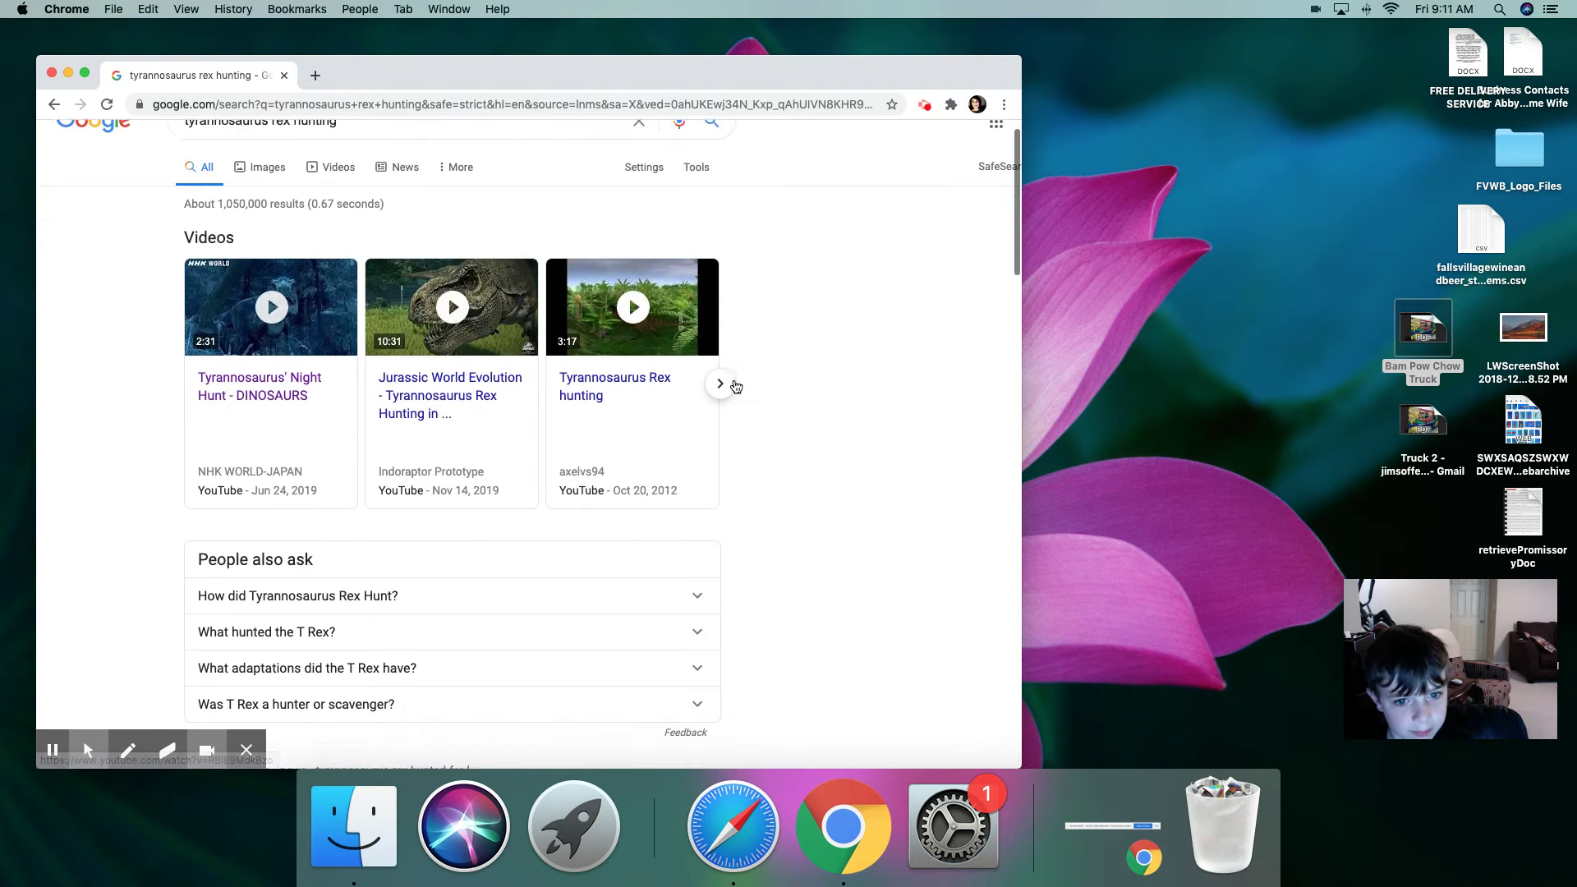
scroll(740, 383, up, 1)
scroll(746, 231, up, 1)
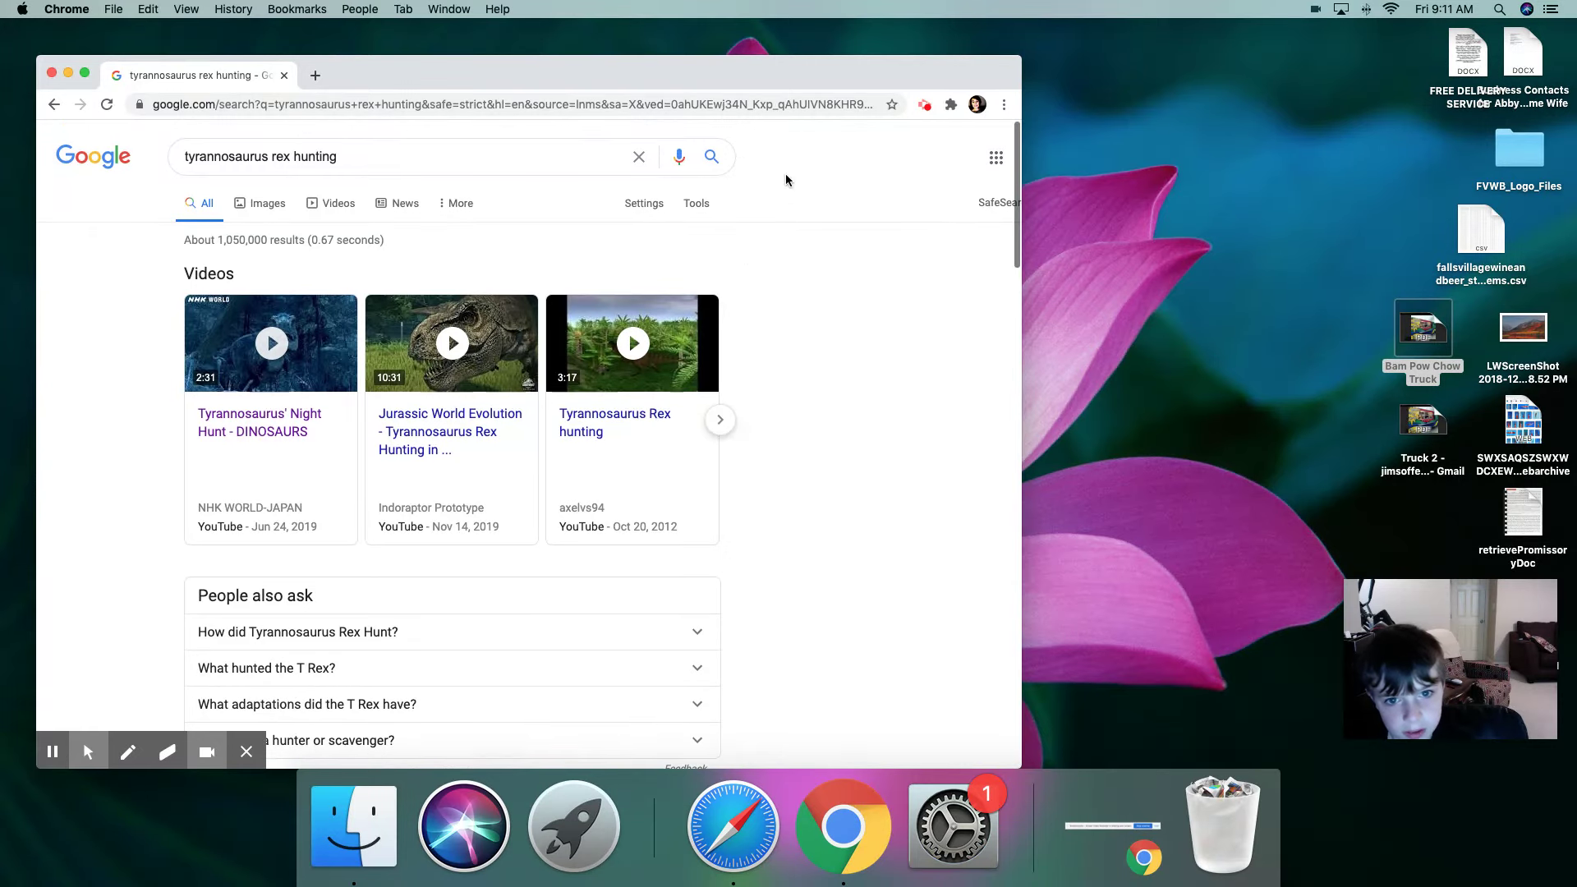
click(923, 105)
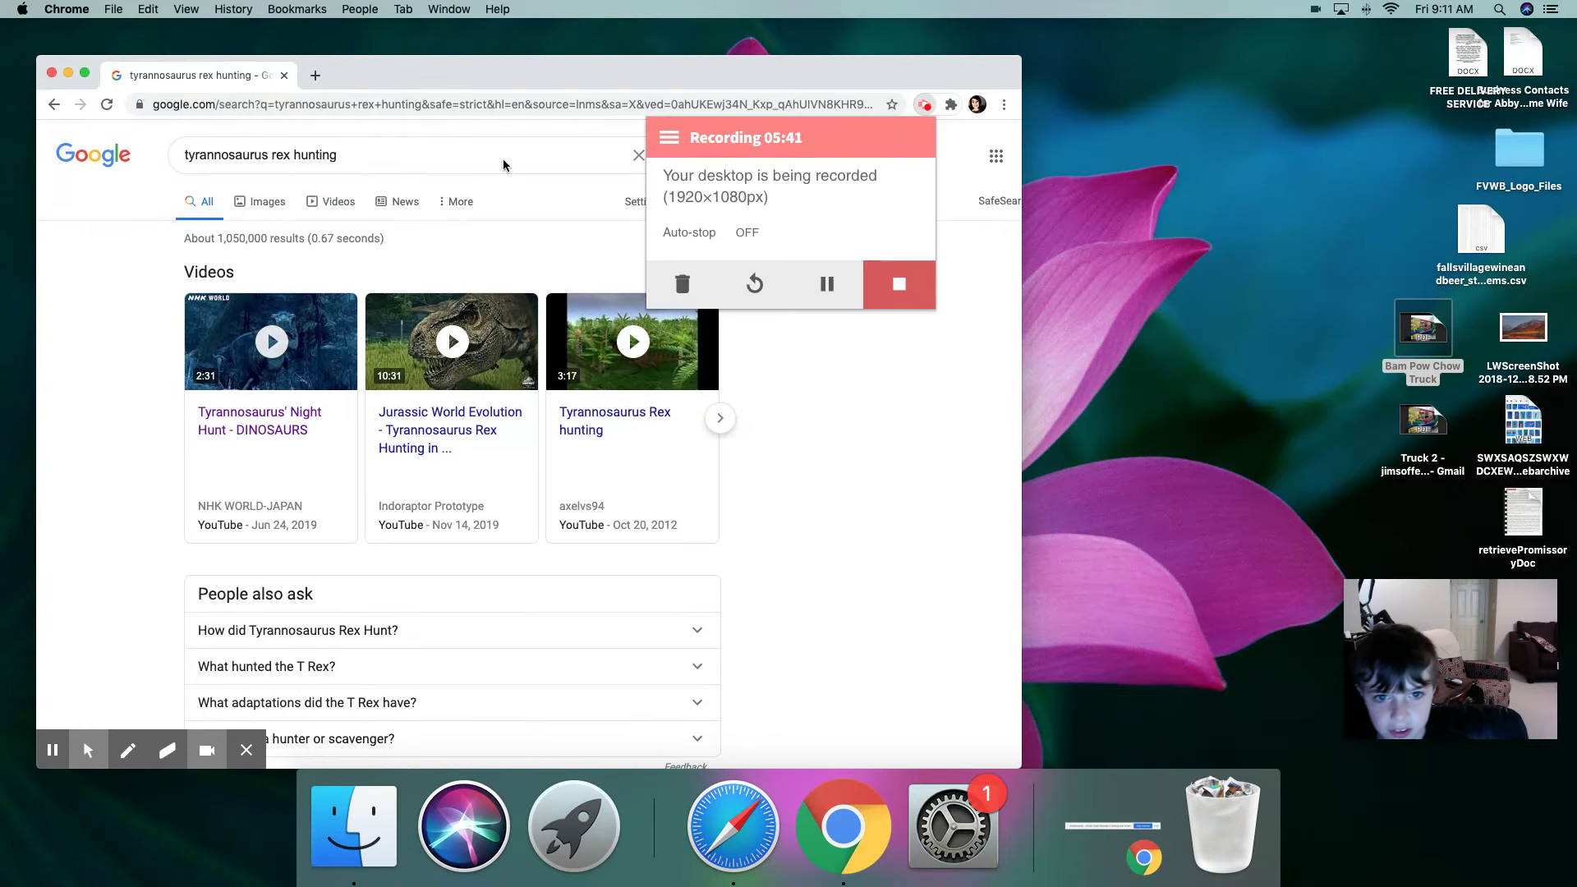